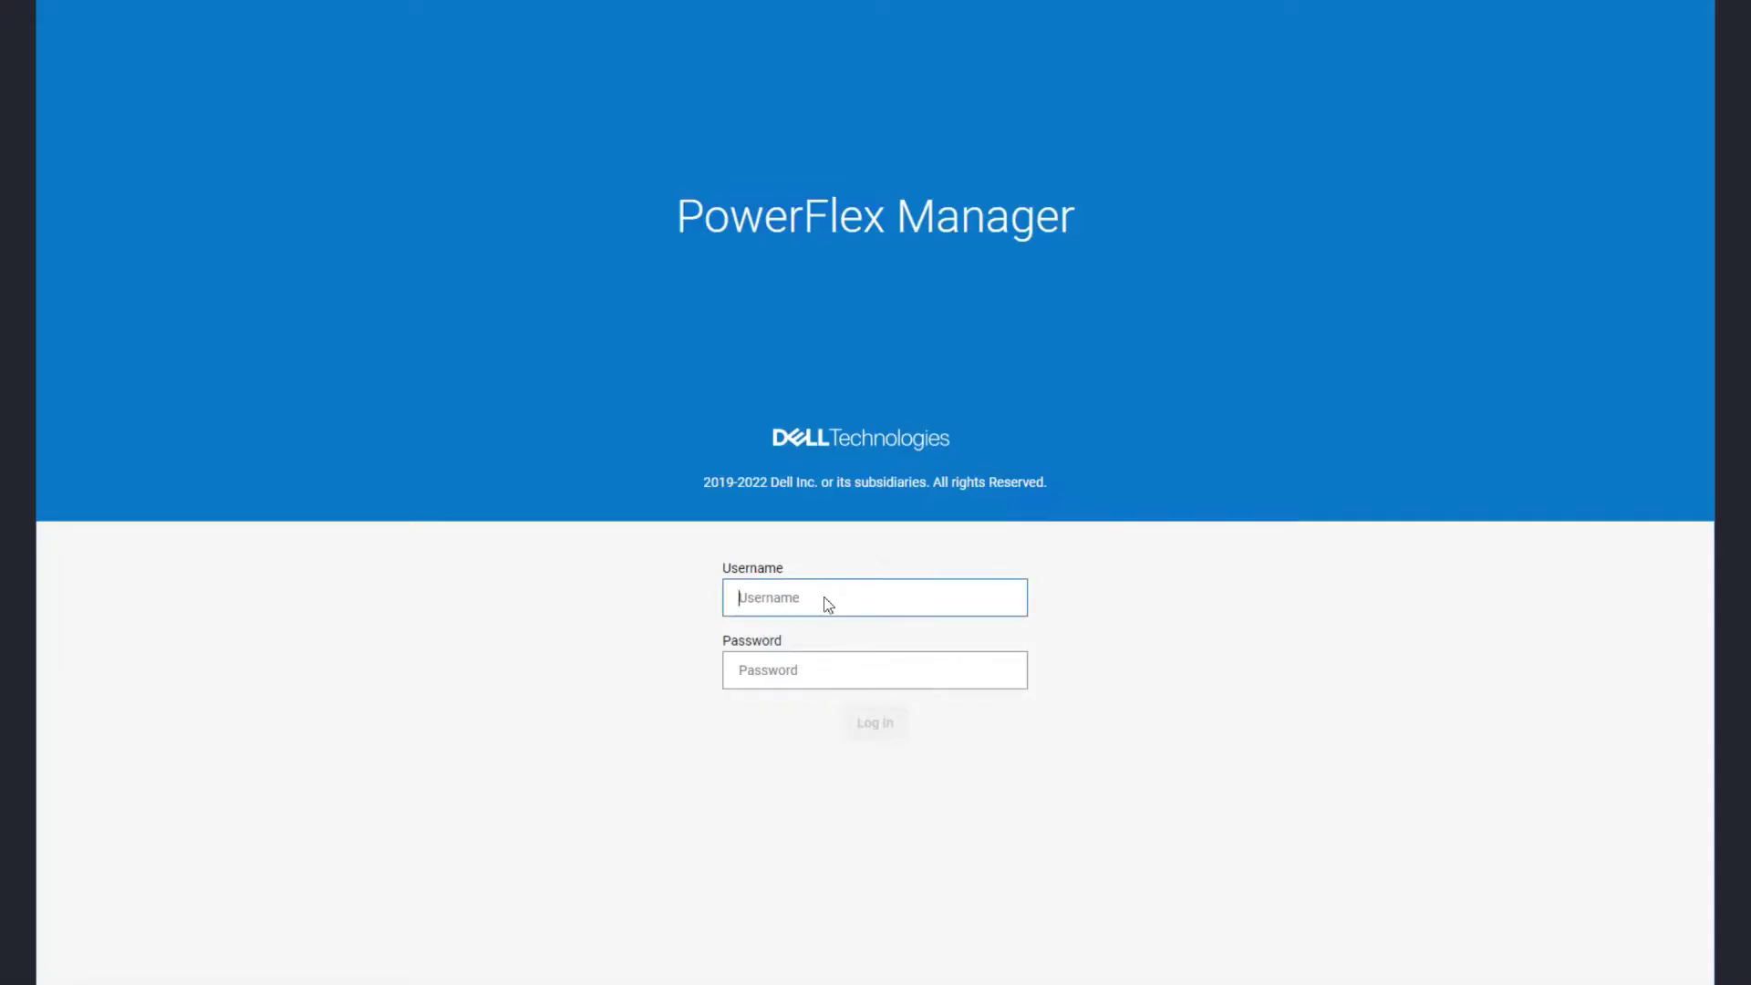
- Log into PowerFlex Manager as admin with the account password
type("admin")
key("Tab")
type("********")
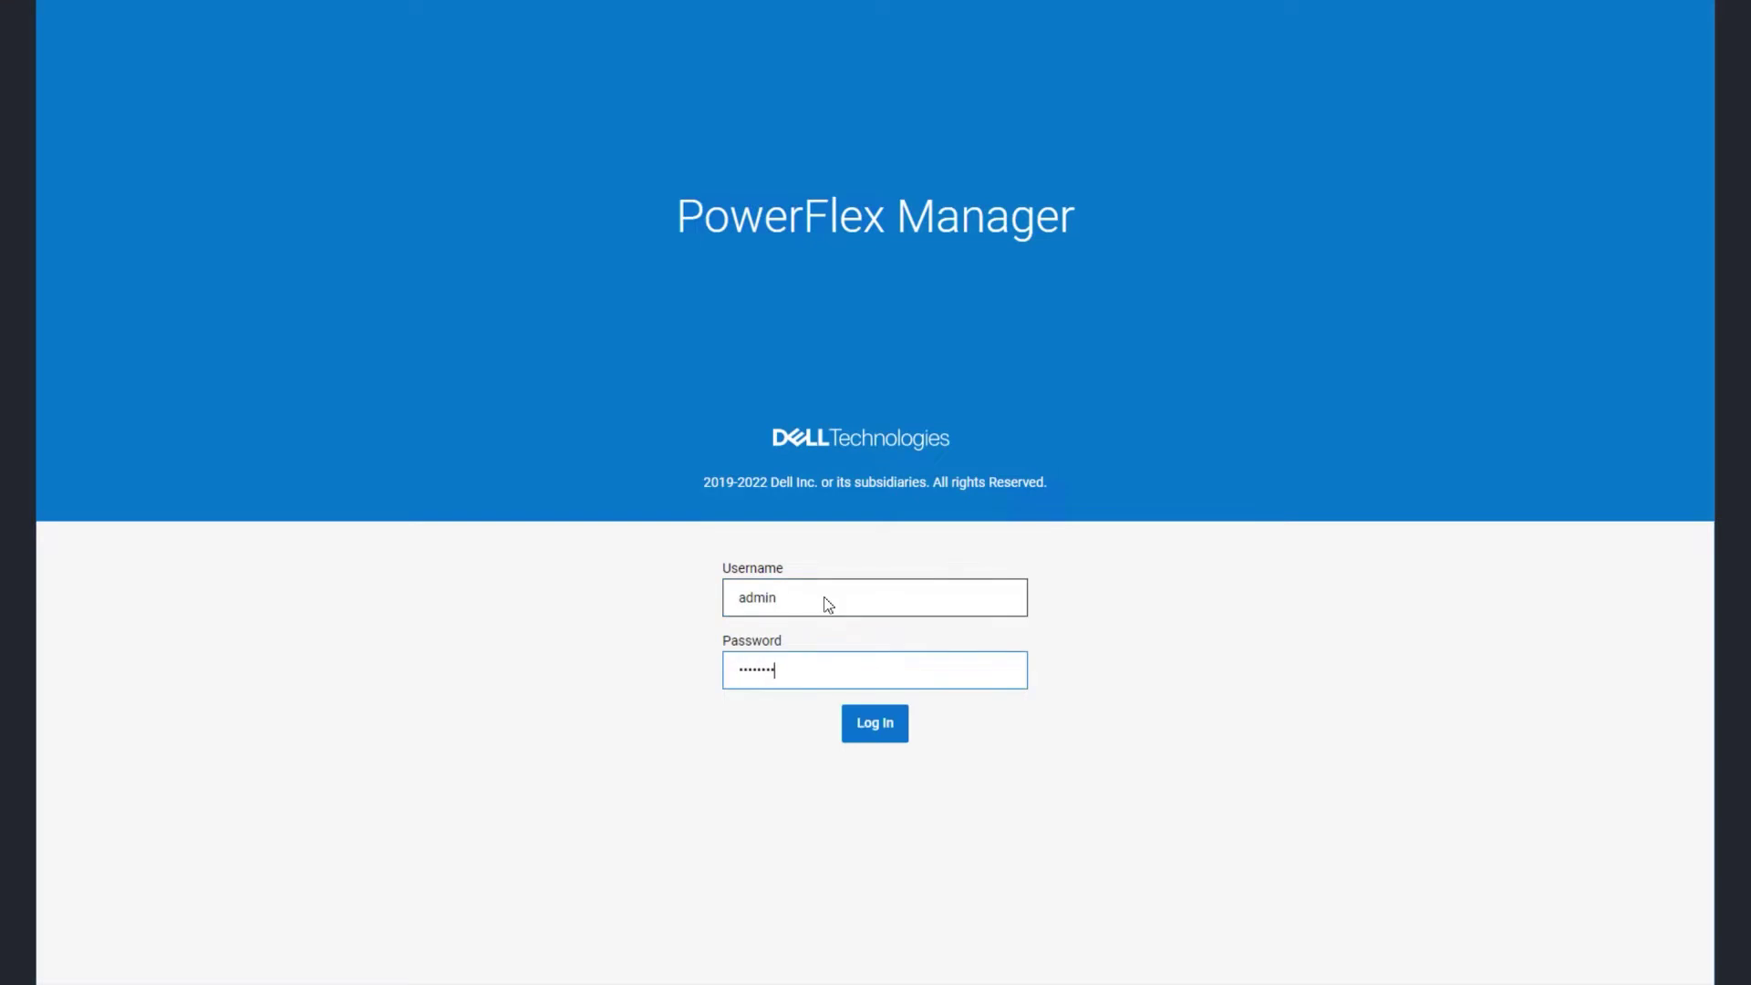
key("Return")
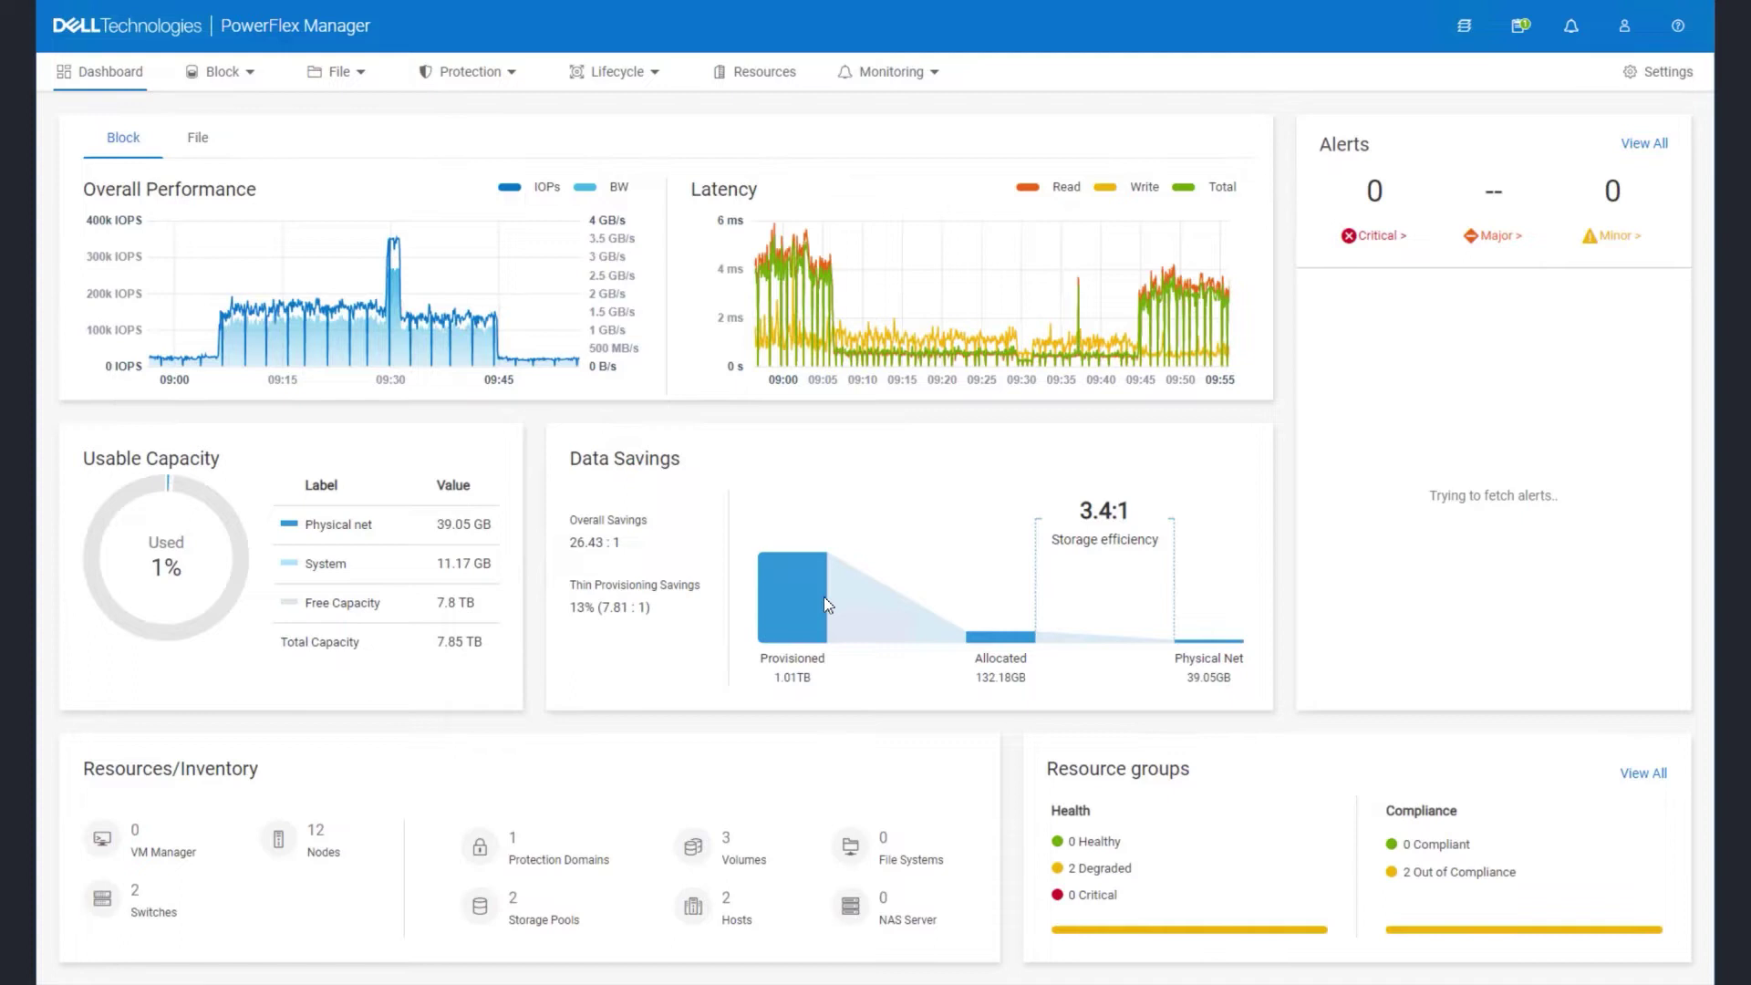
- Look through the Block, File, Protection, Lifecycle and Monitoring menus, then open Resources
left_click(204, 78)
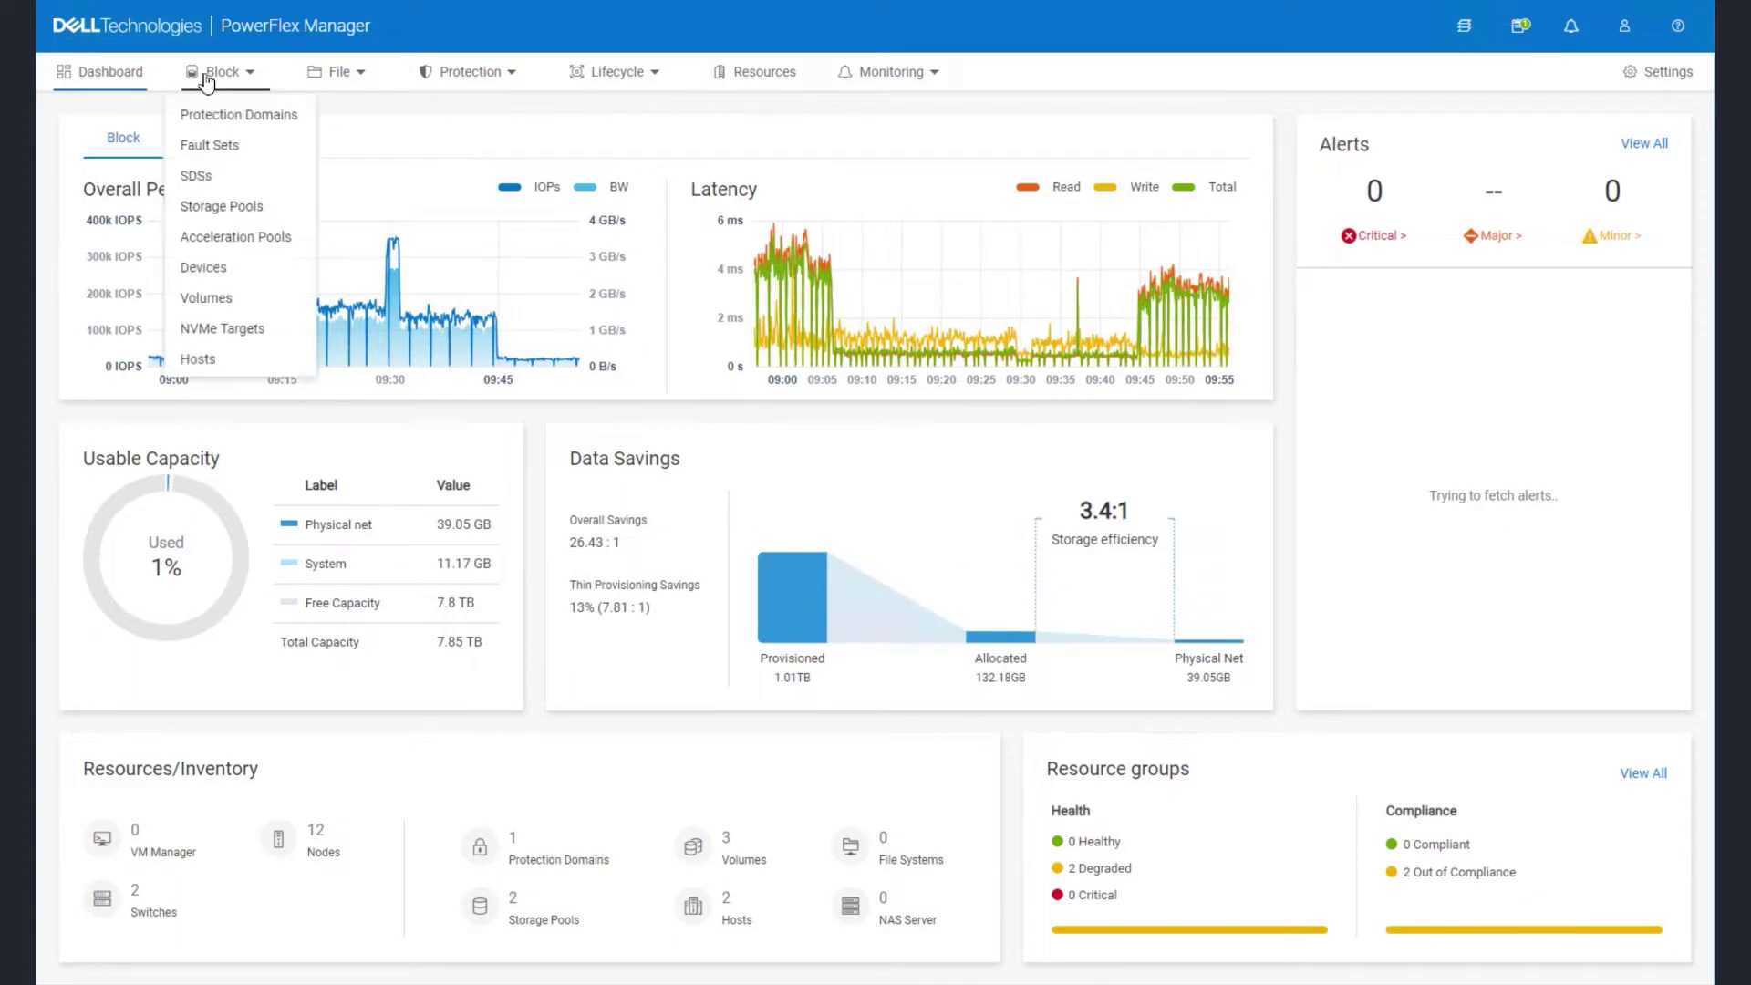
left_click(355, 79)
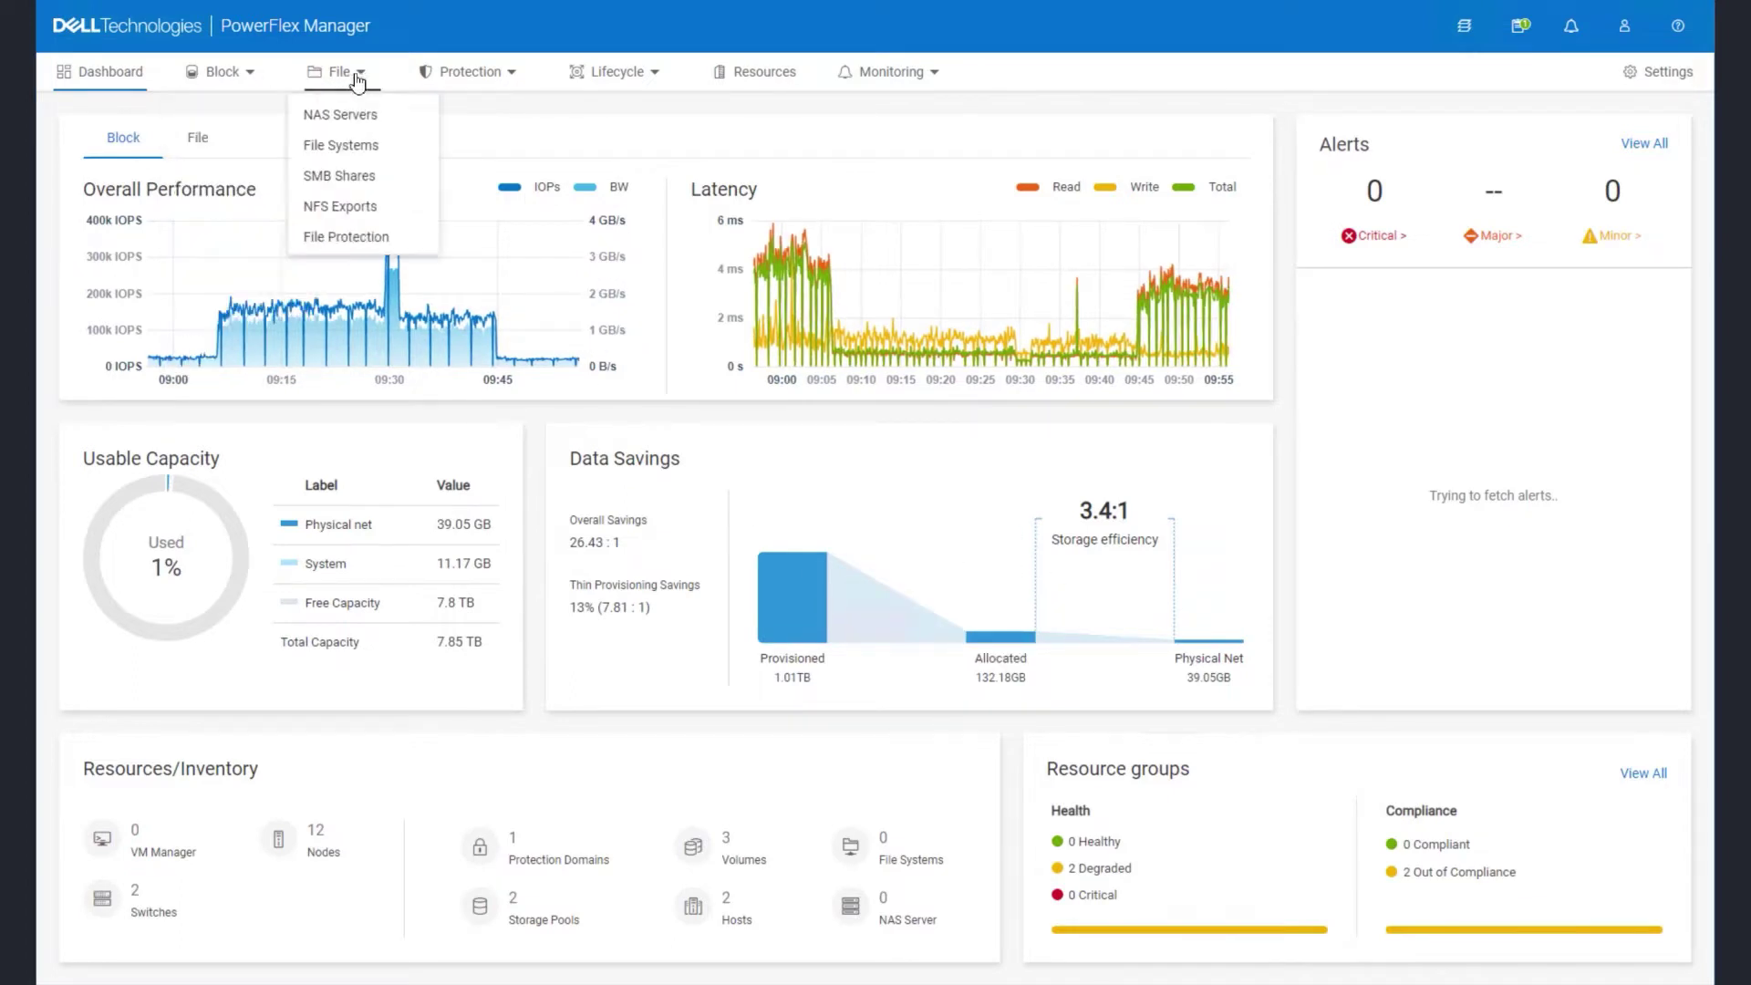
left_click(513, 78)
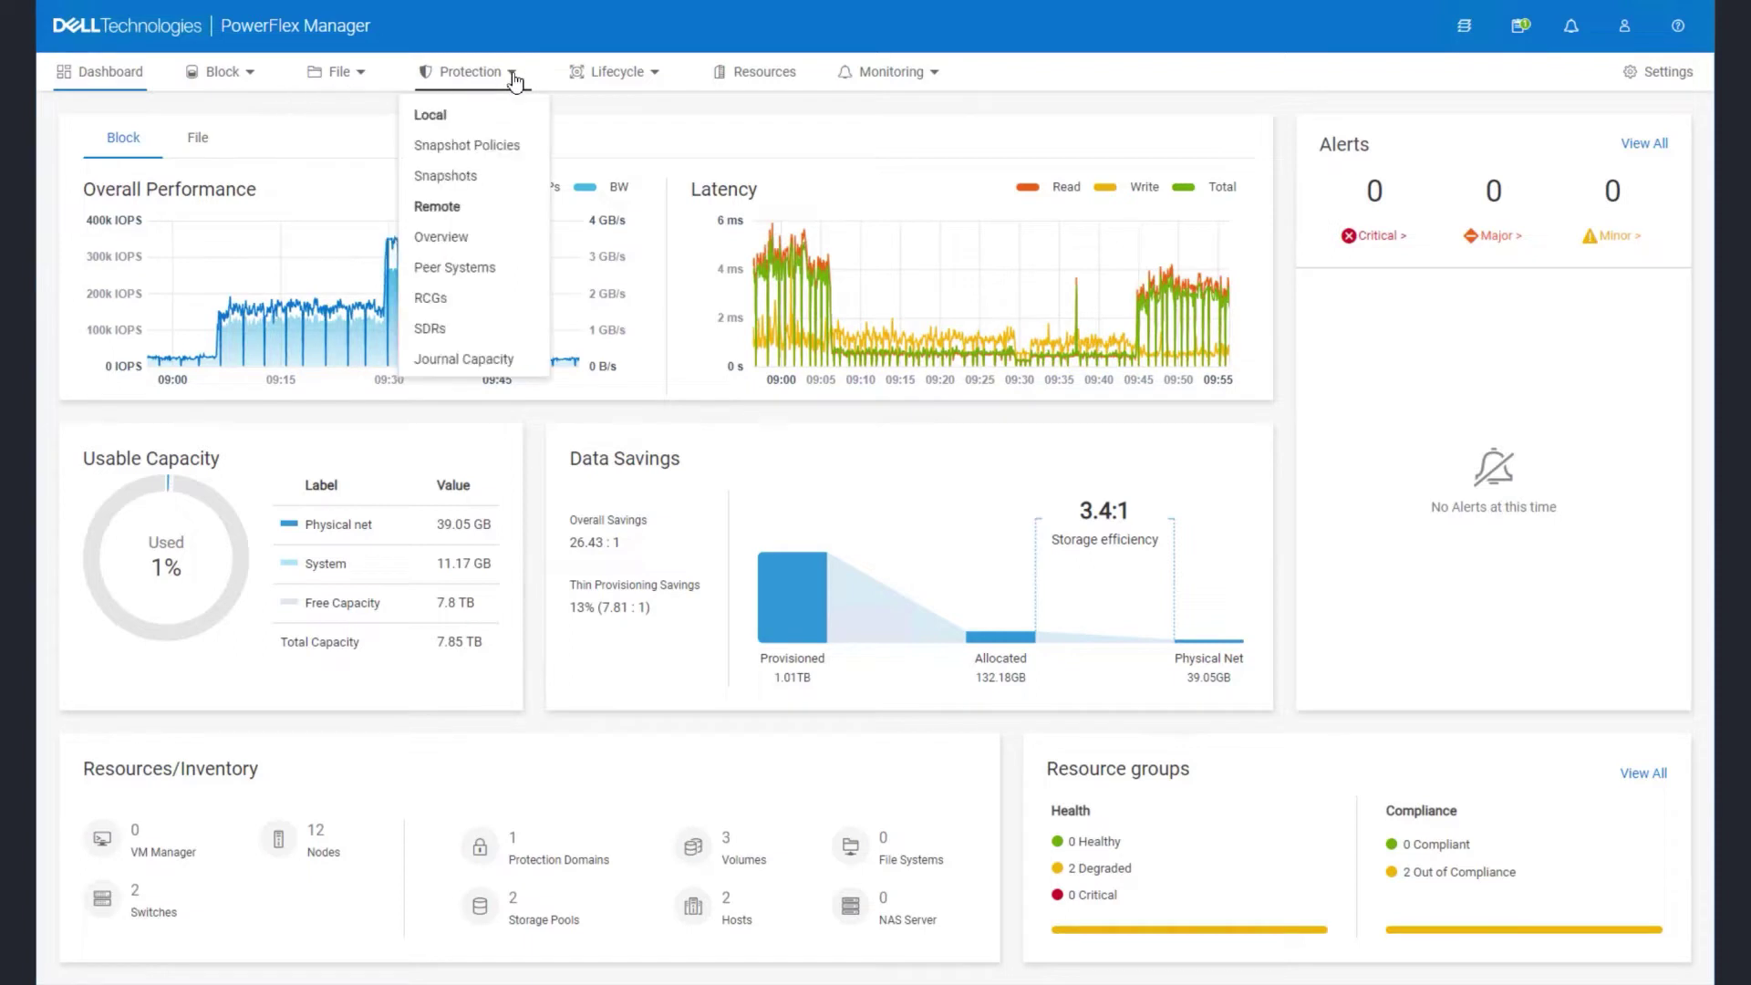
left_click(655, 80)
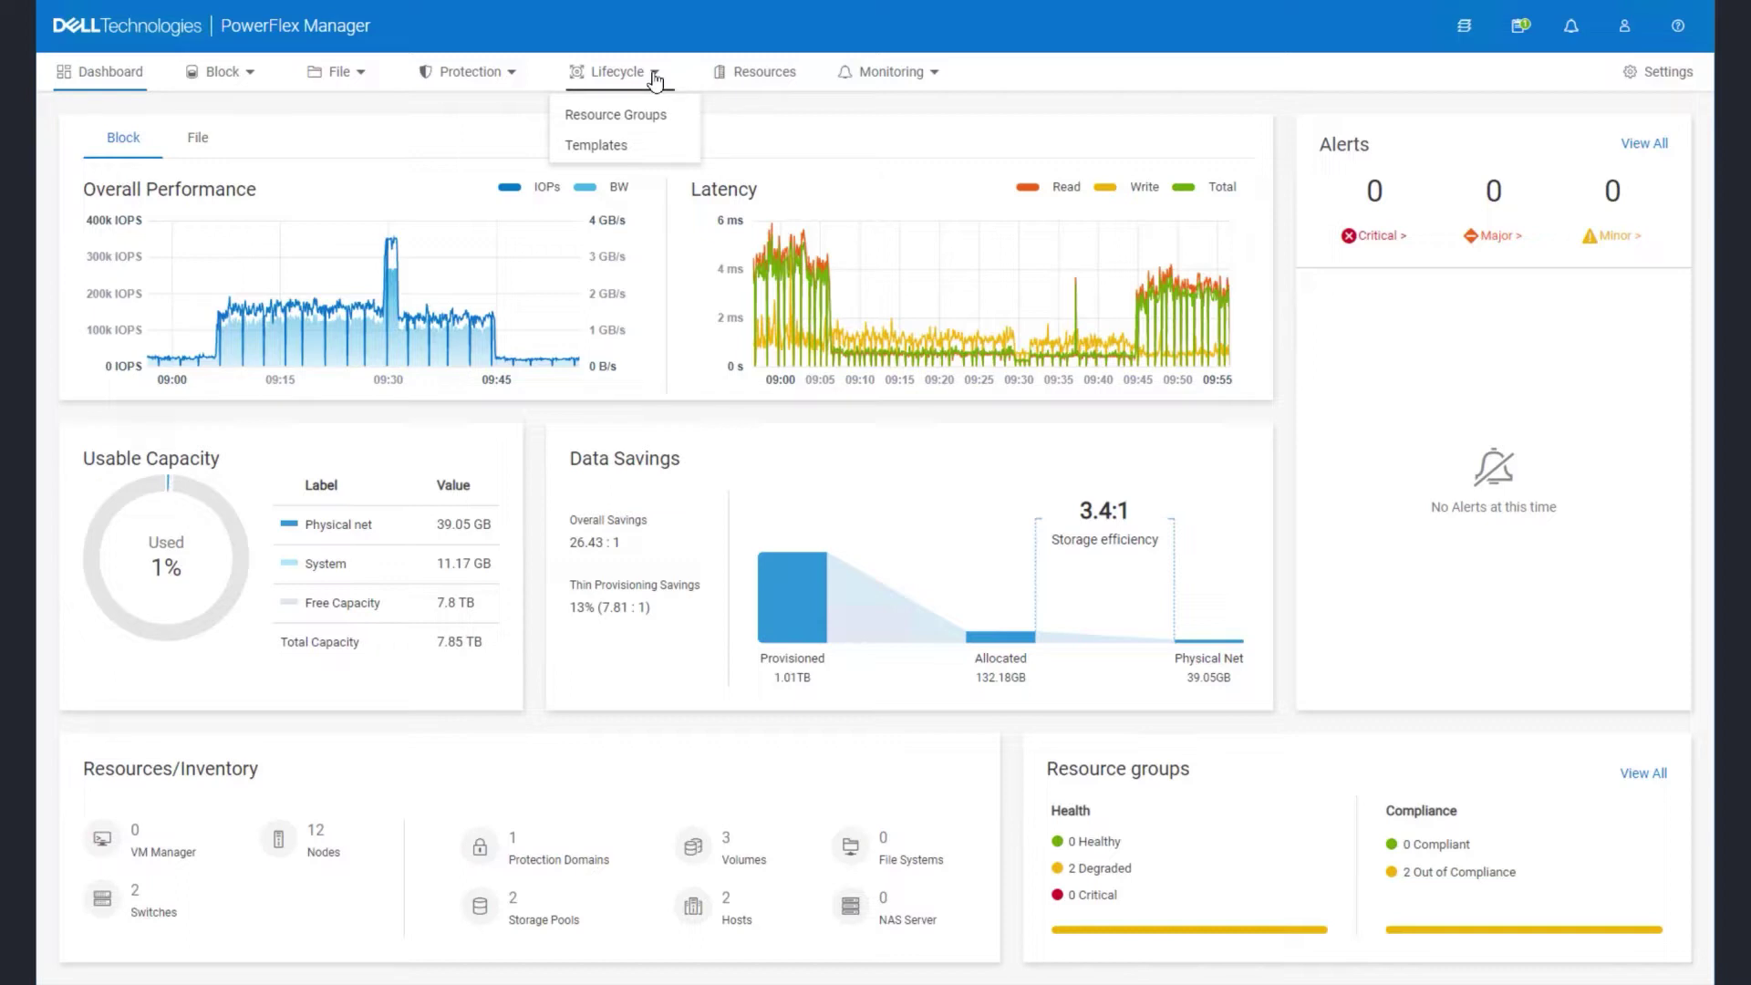
left_click(930, 80)
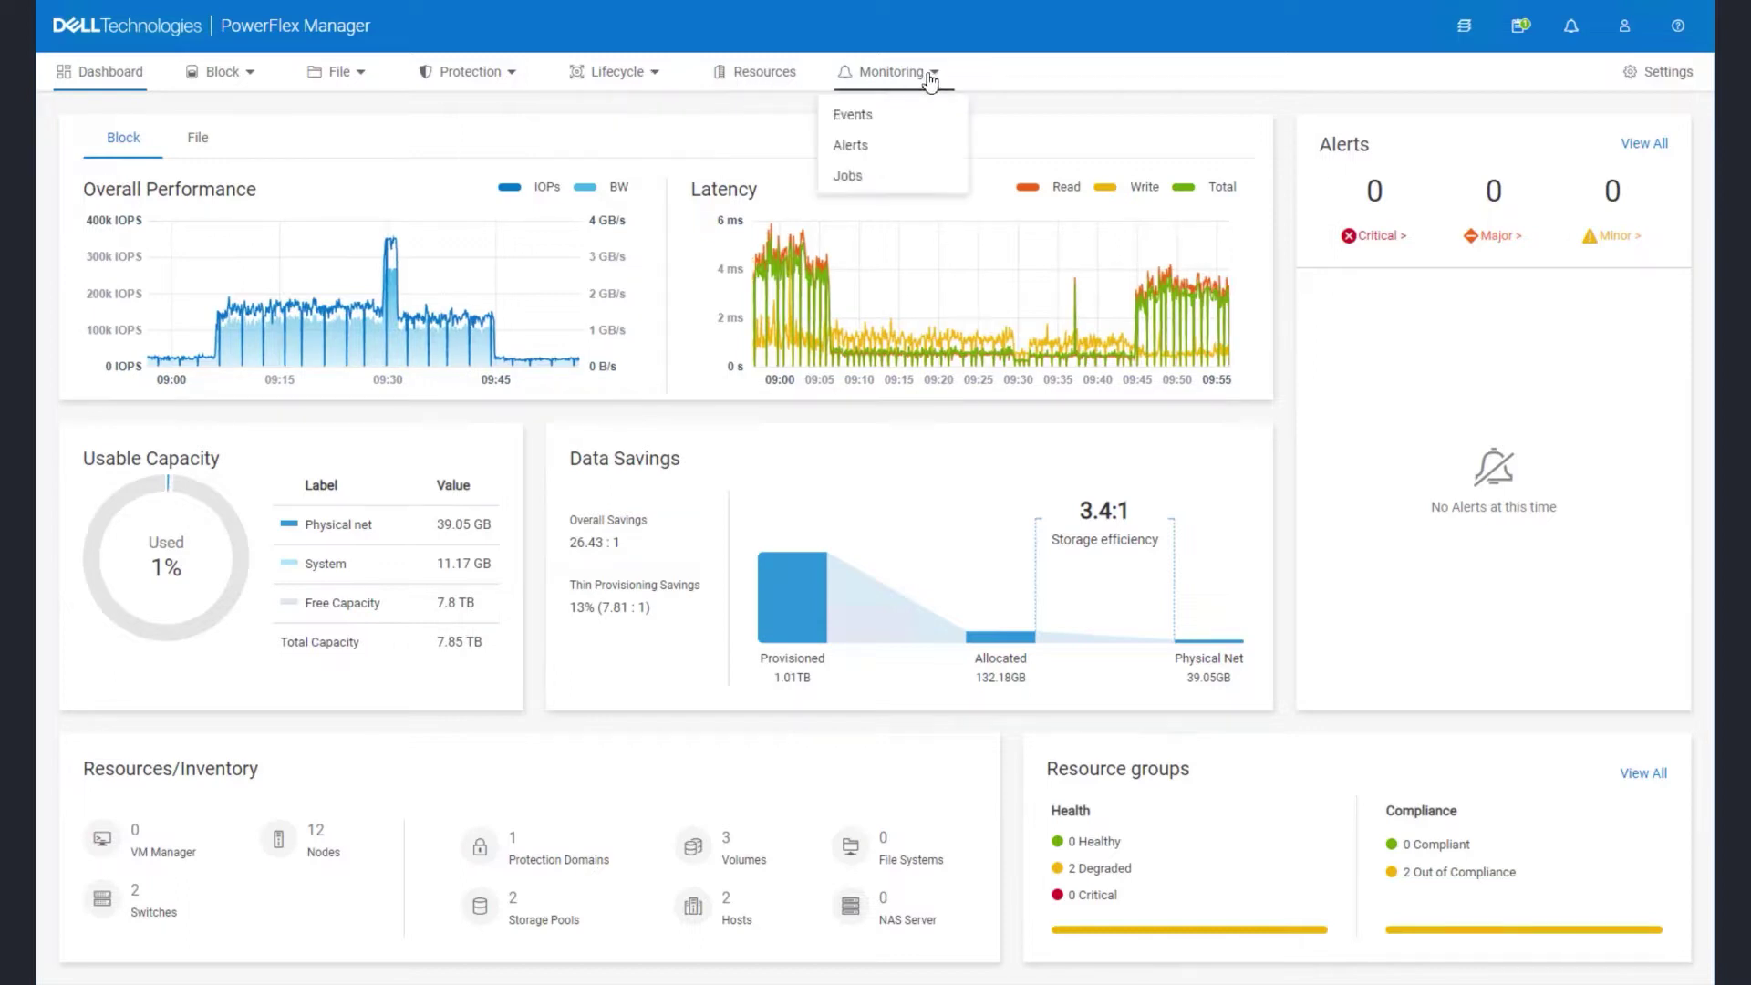
left_click(764, 75)
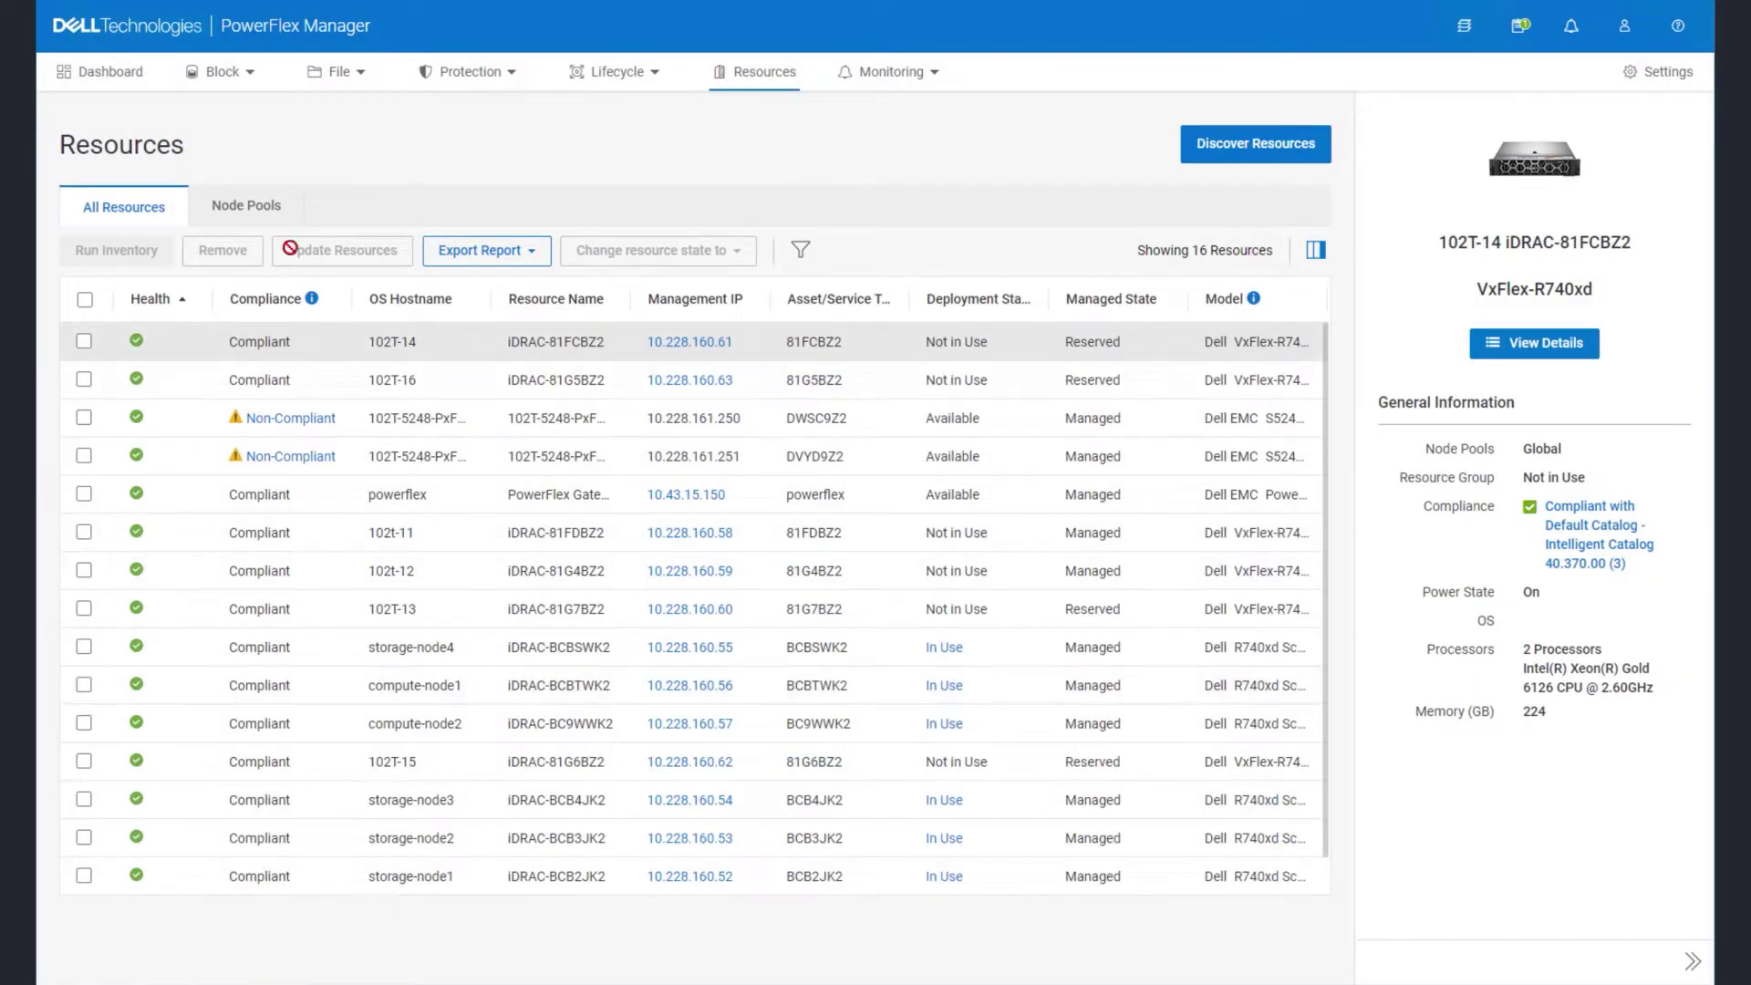
- Open the Settings page and scroll through its user management, repository and networking sections
left_click(1677, 75)
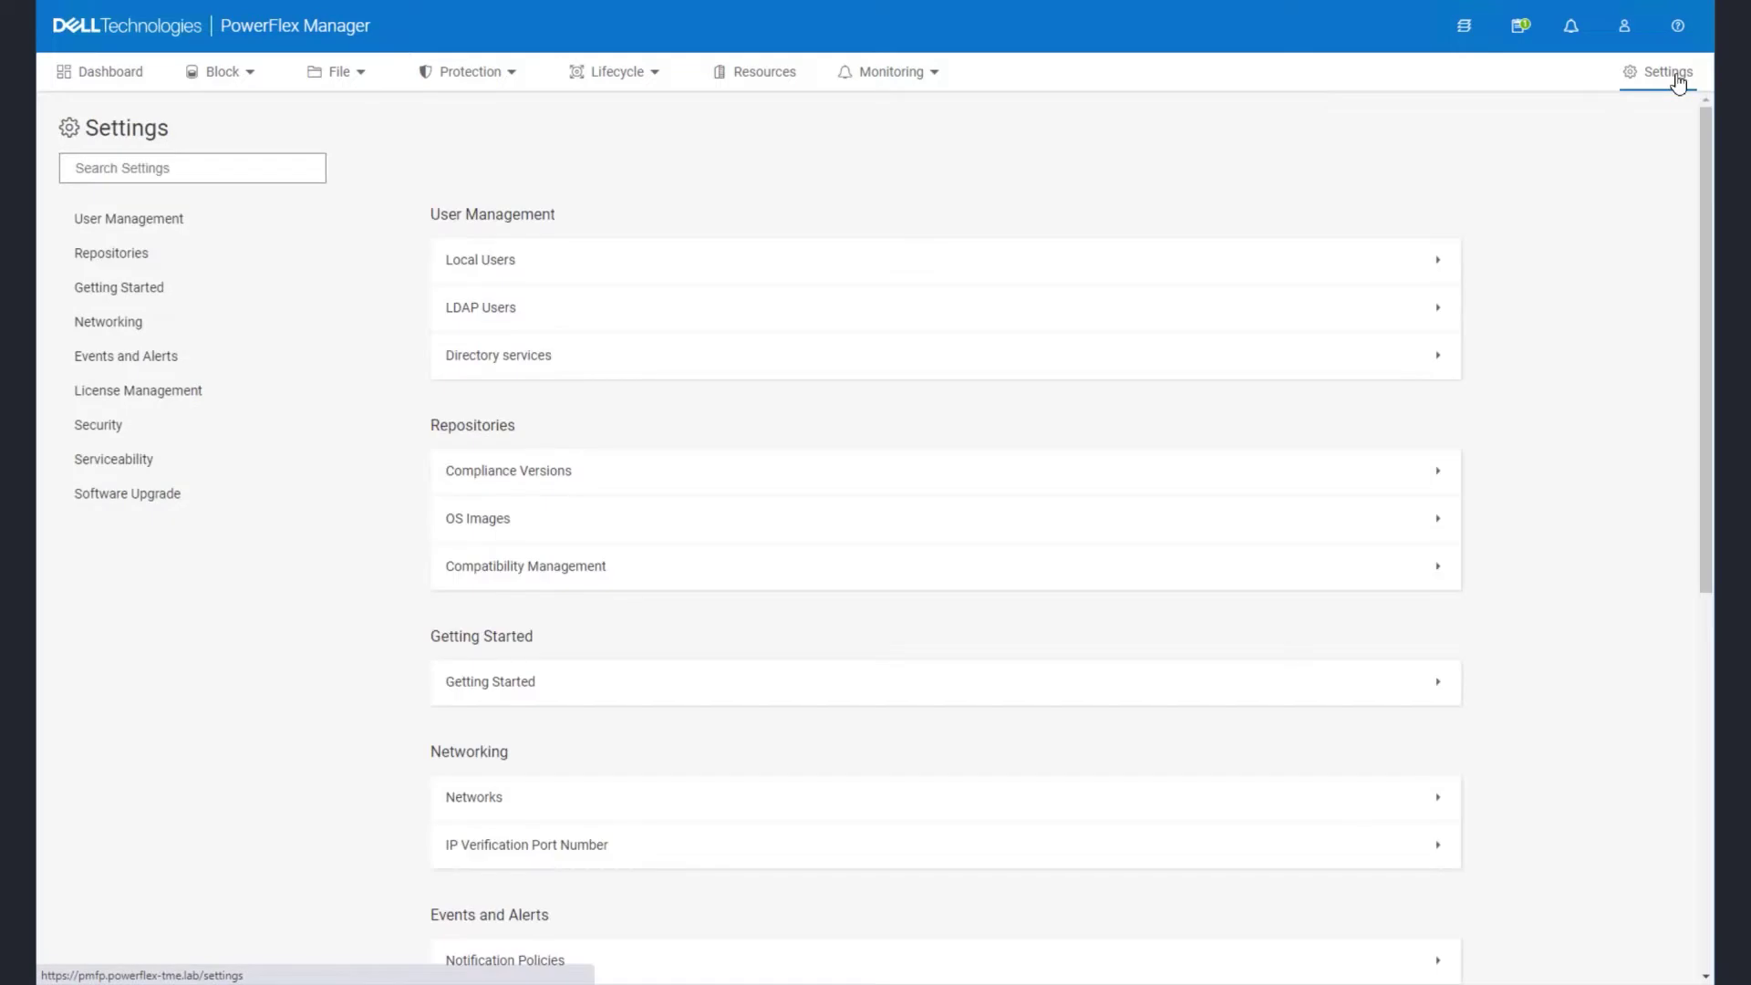
scroll(1537, 314, "down", 4)
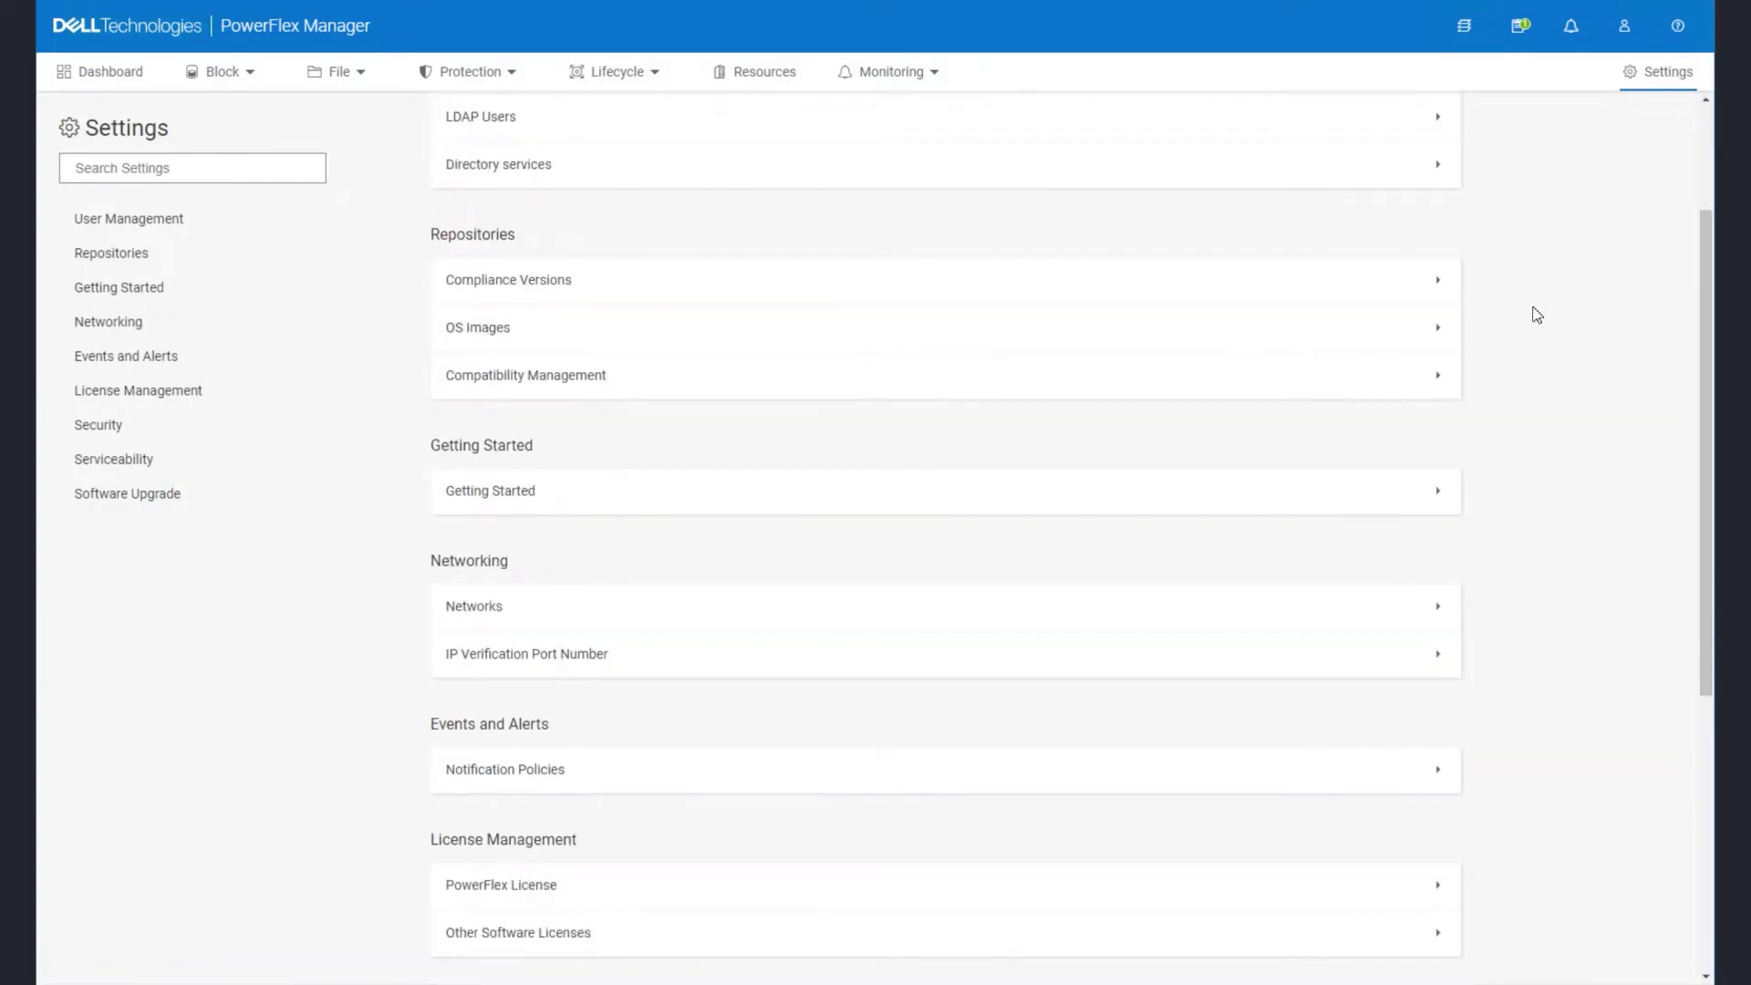
scroll(1537, 314, "up", 3)
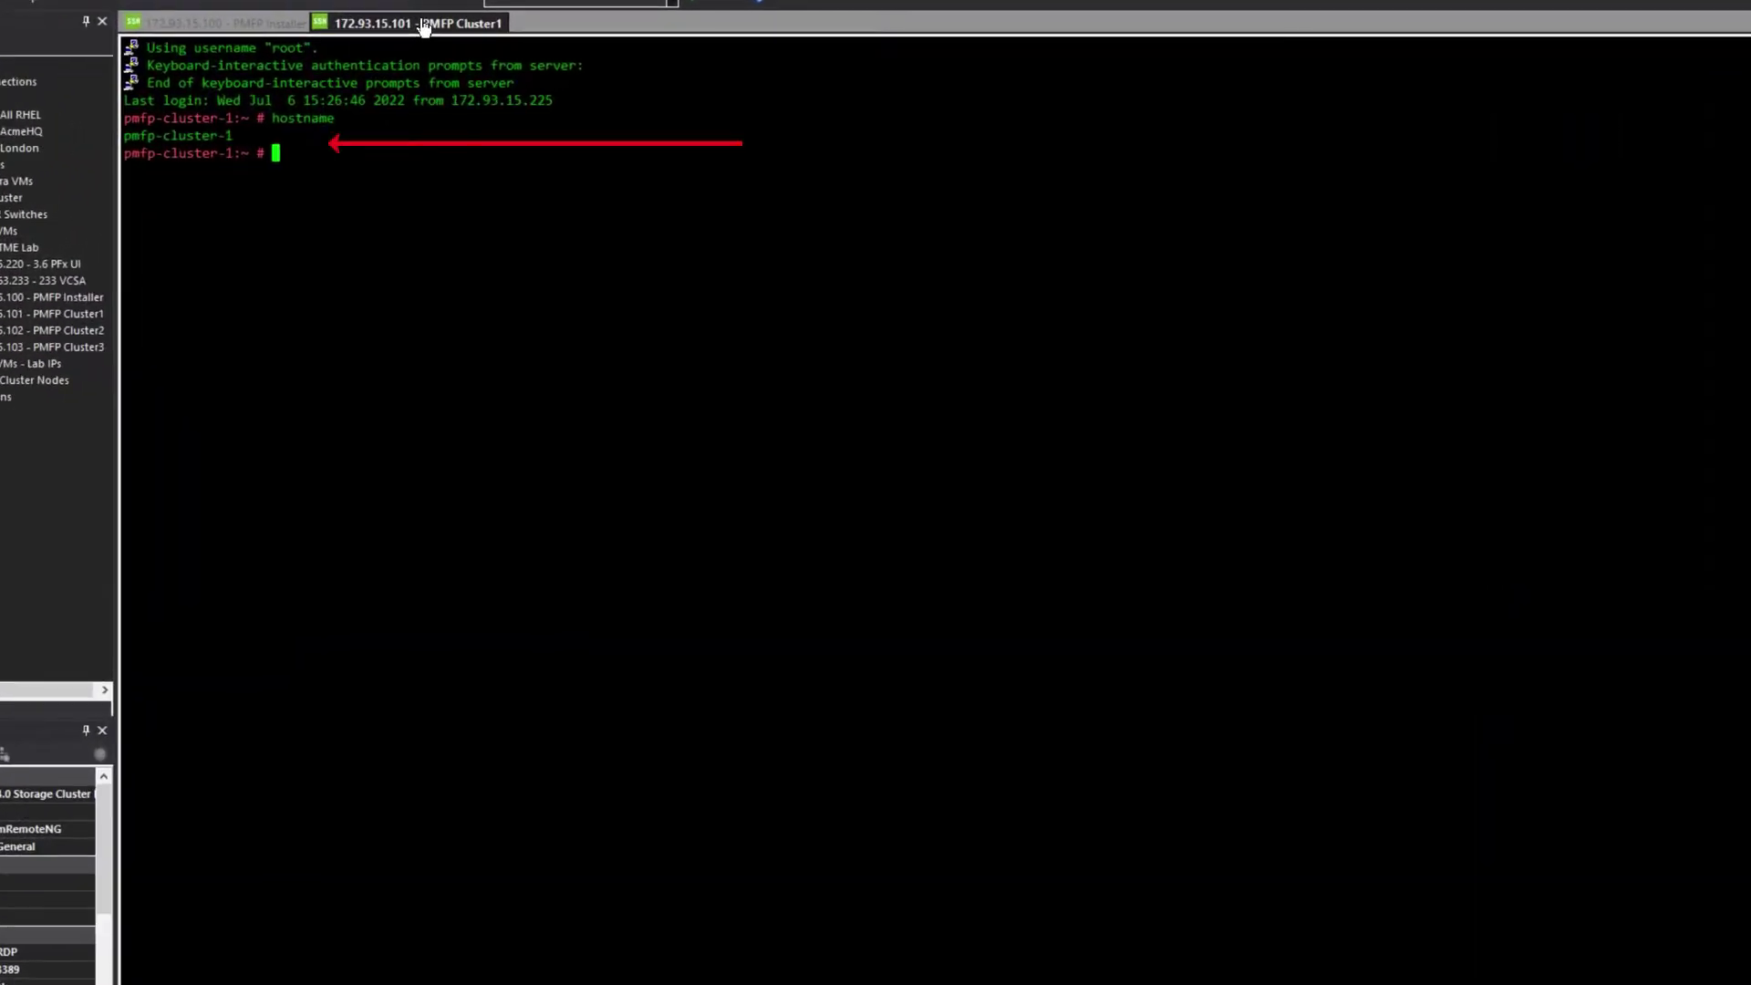
- Check the NTP servers in /etc/chrony.conf and exit vi without changes
type("vi /etc/chrony.")
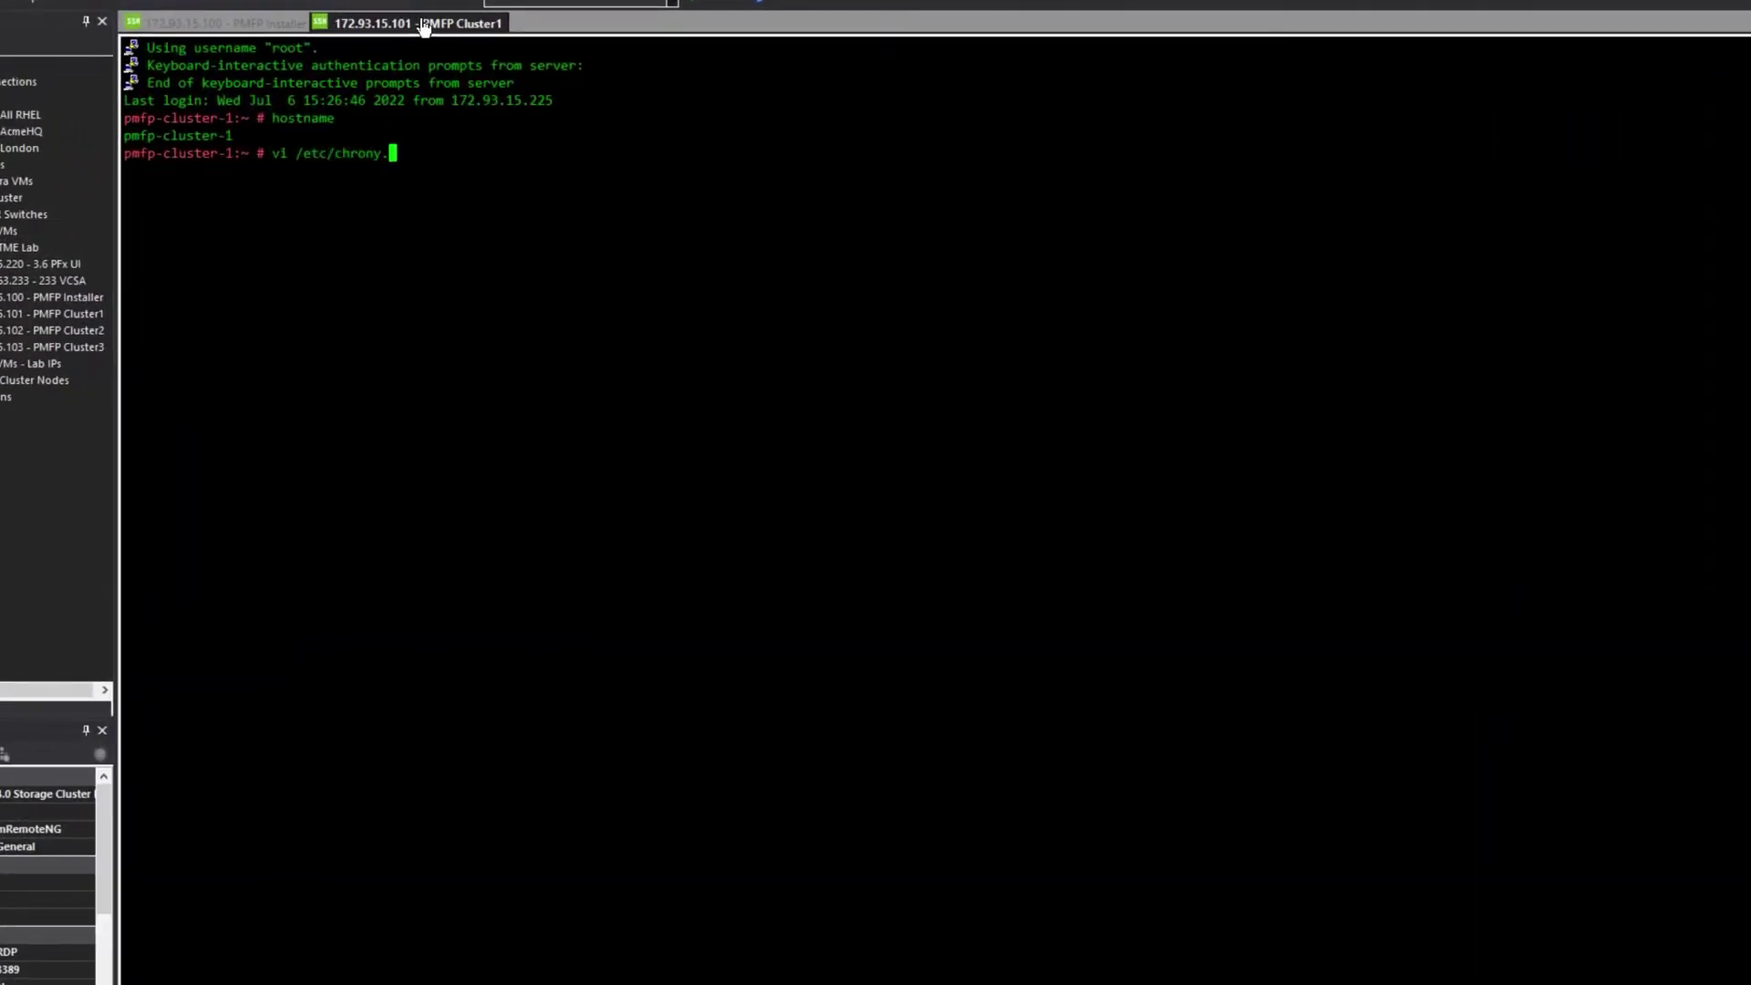
type("conf")
key("Return")
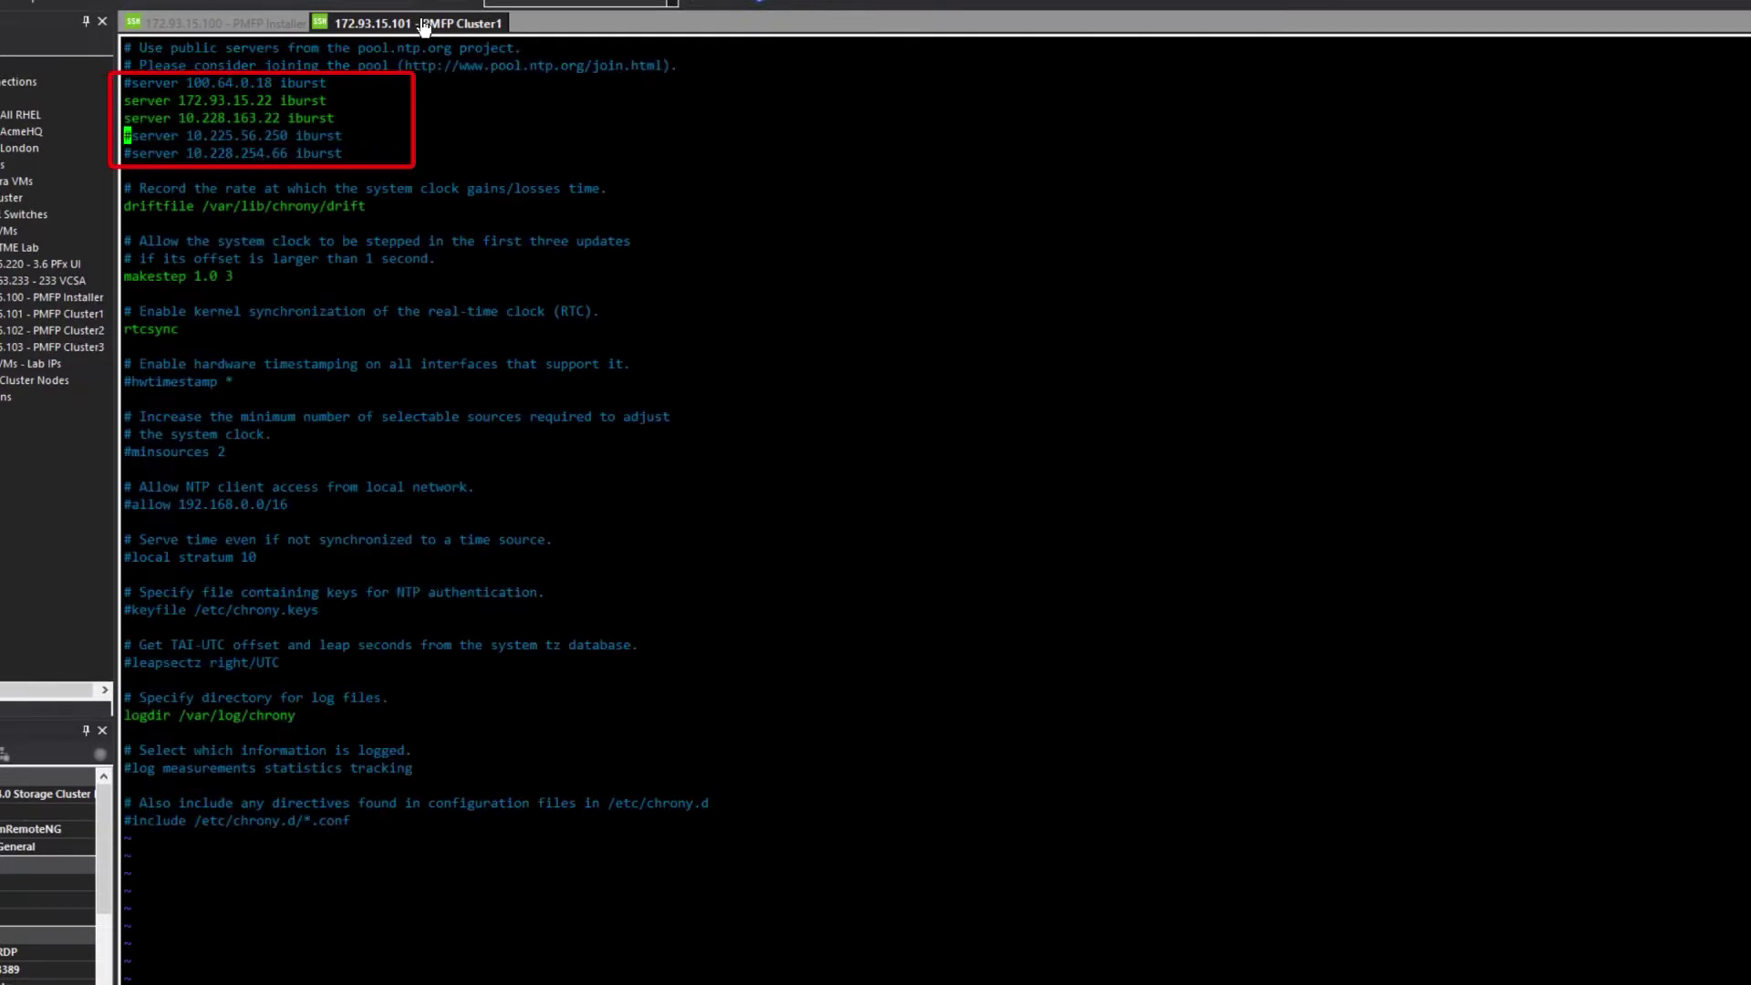
type(":q")
key("Return")
- List the node's IP addresses and routes, then open /etc/sysconfig/network/config for DNS
type("ip address")
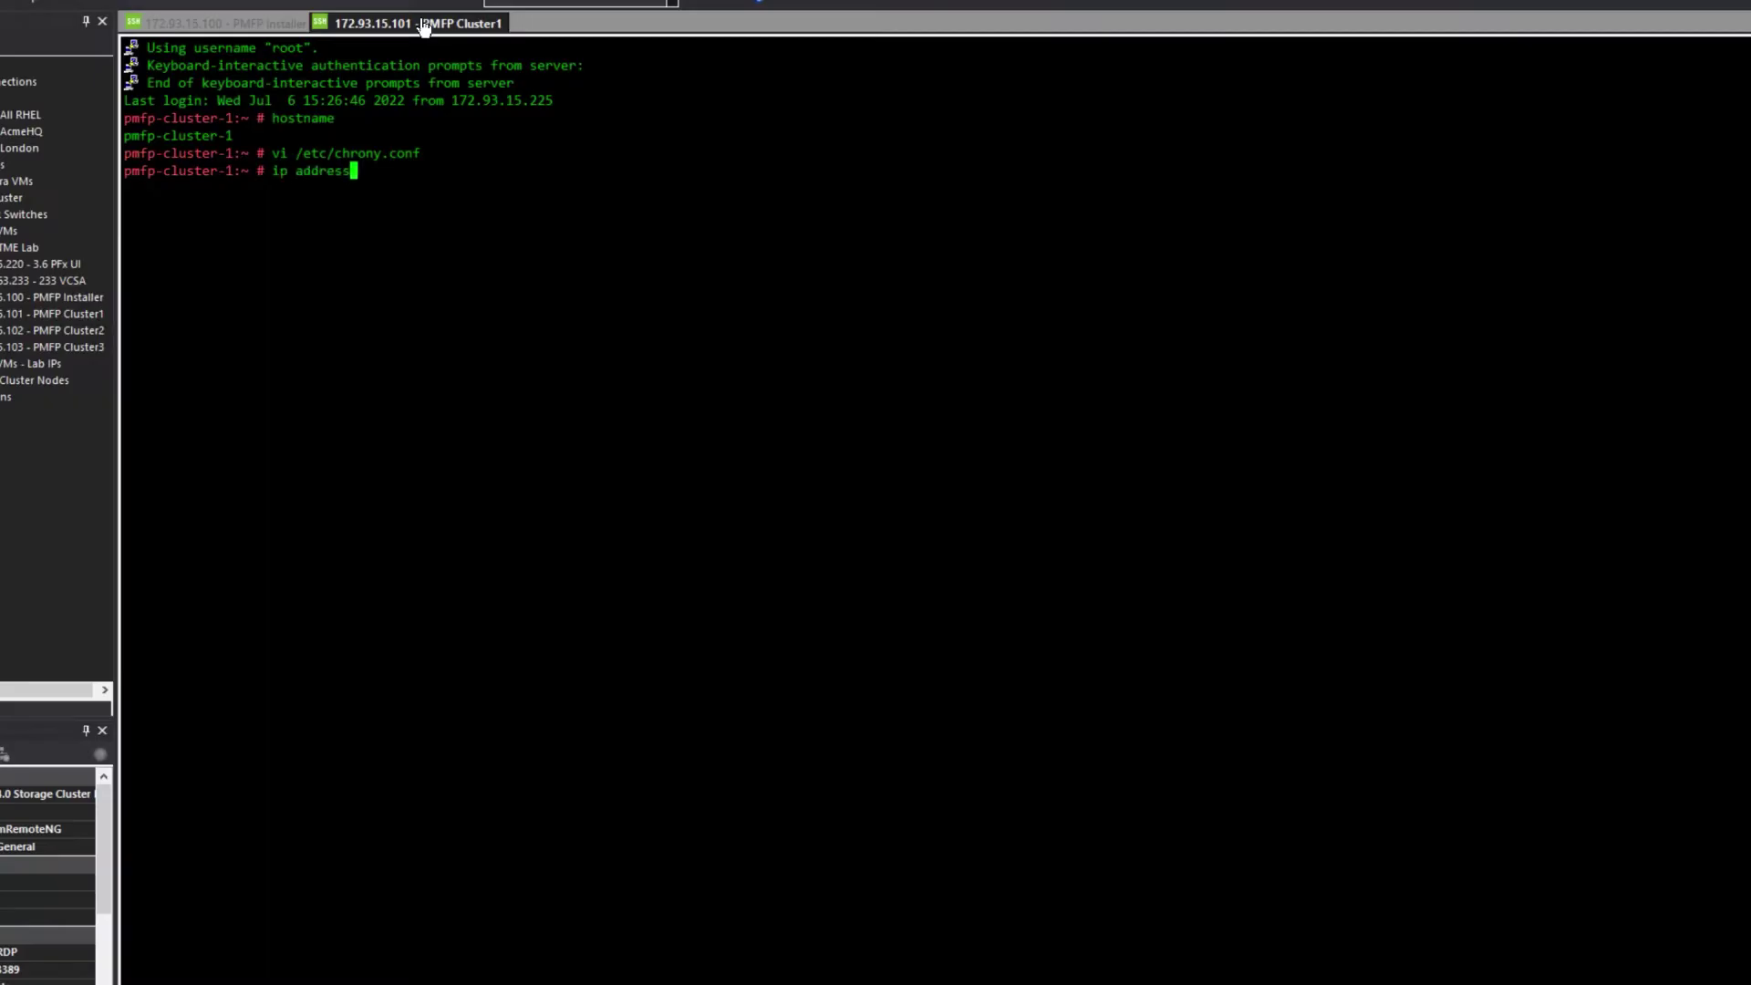
key("Return")
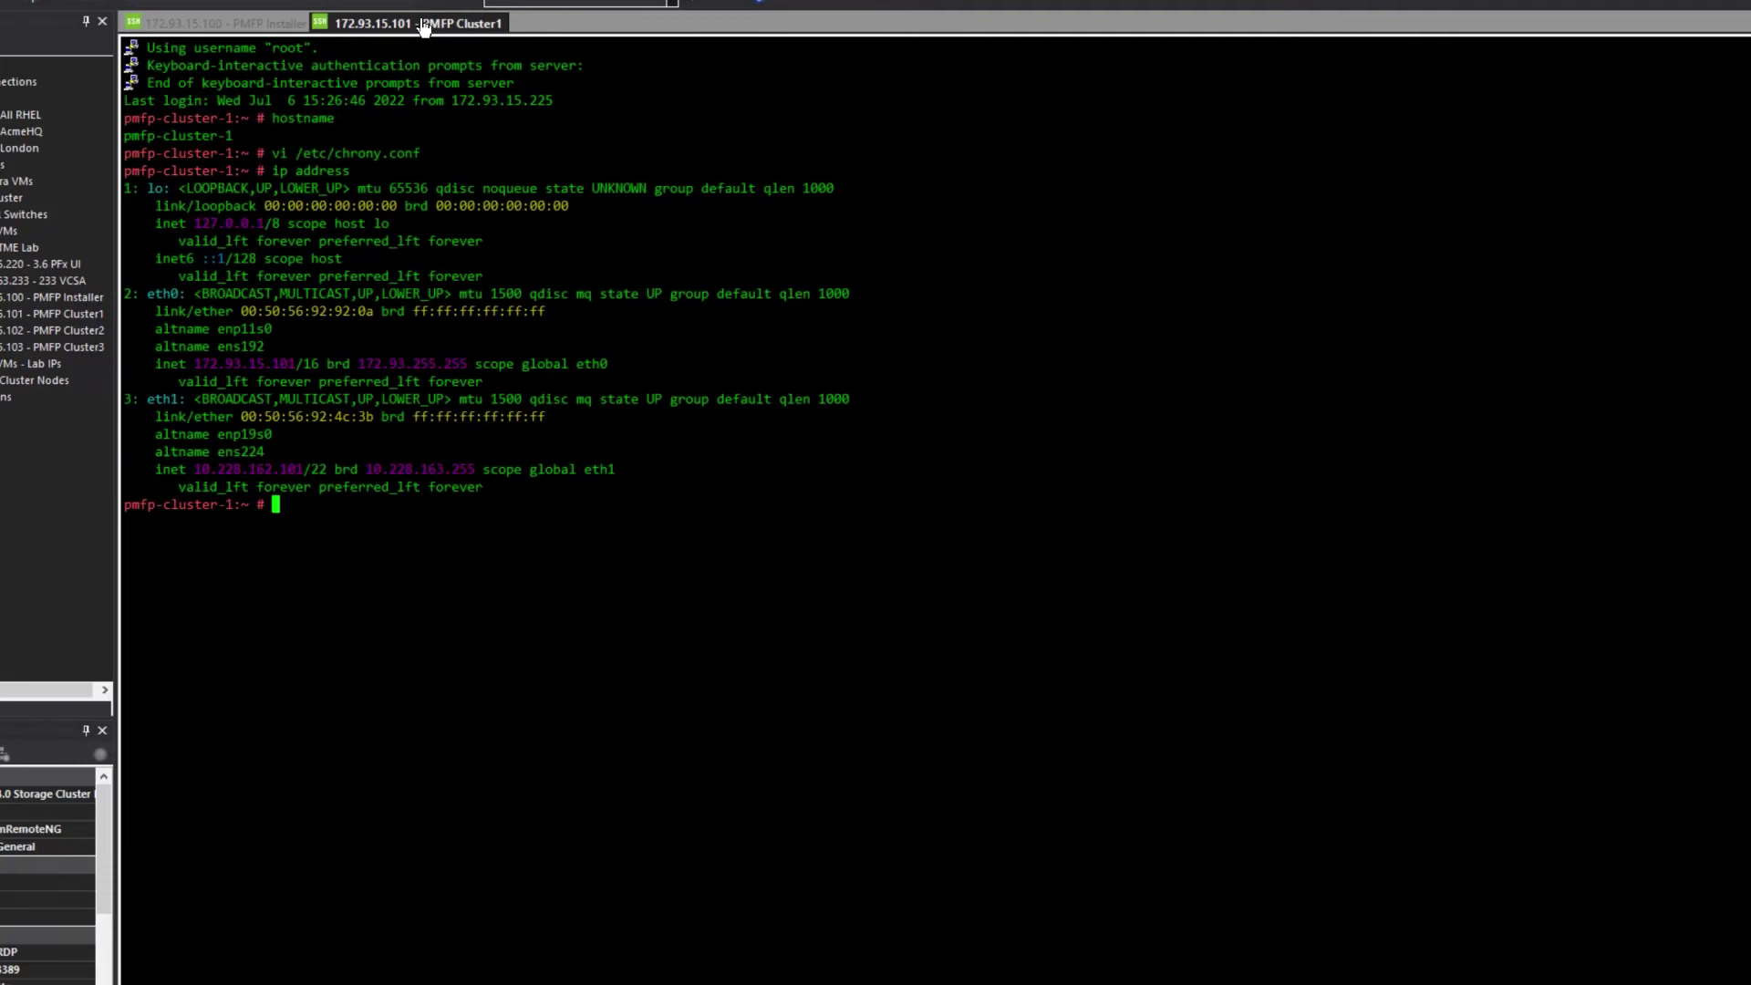
type("ip route")
key("Return")
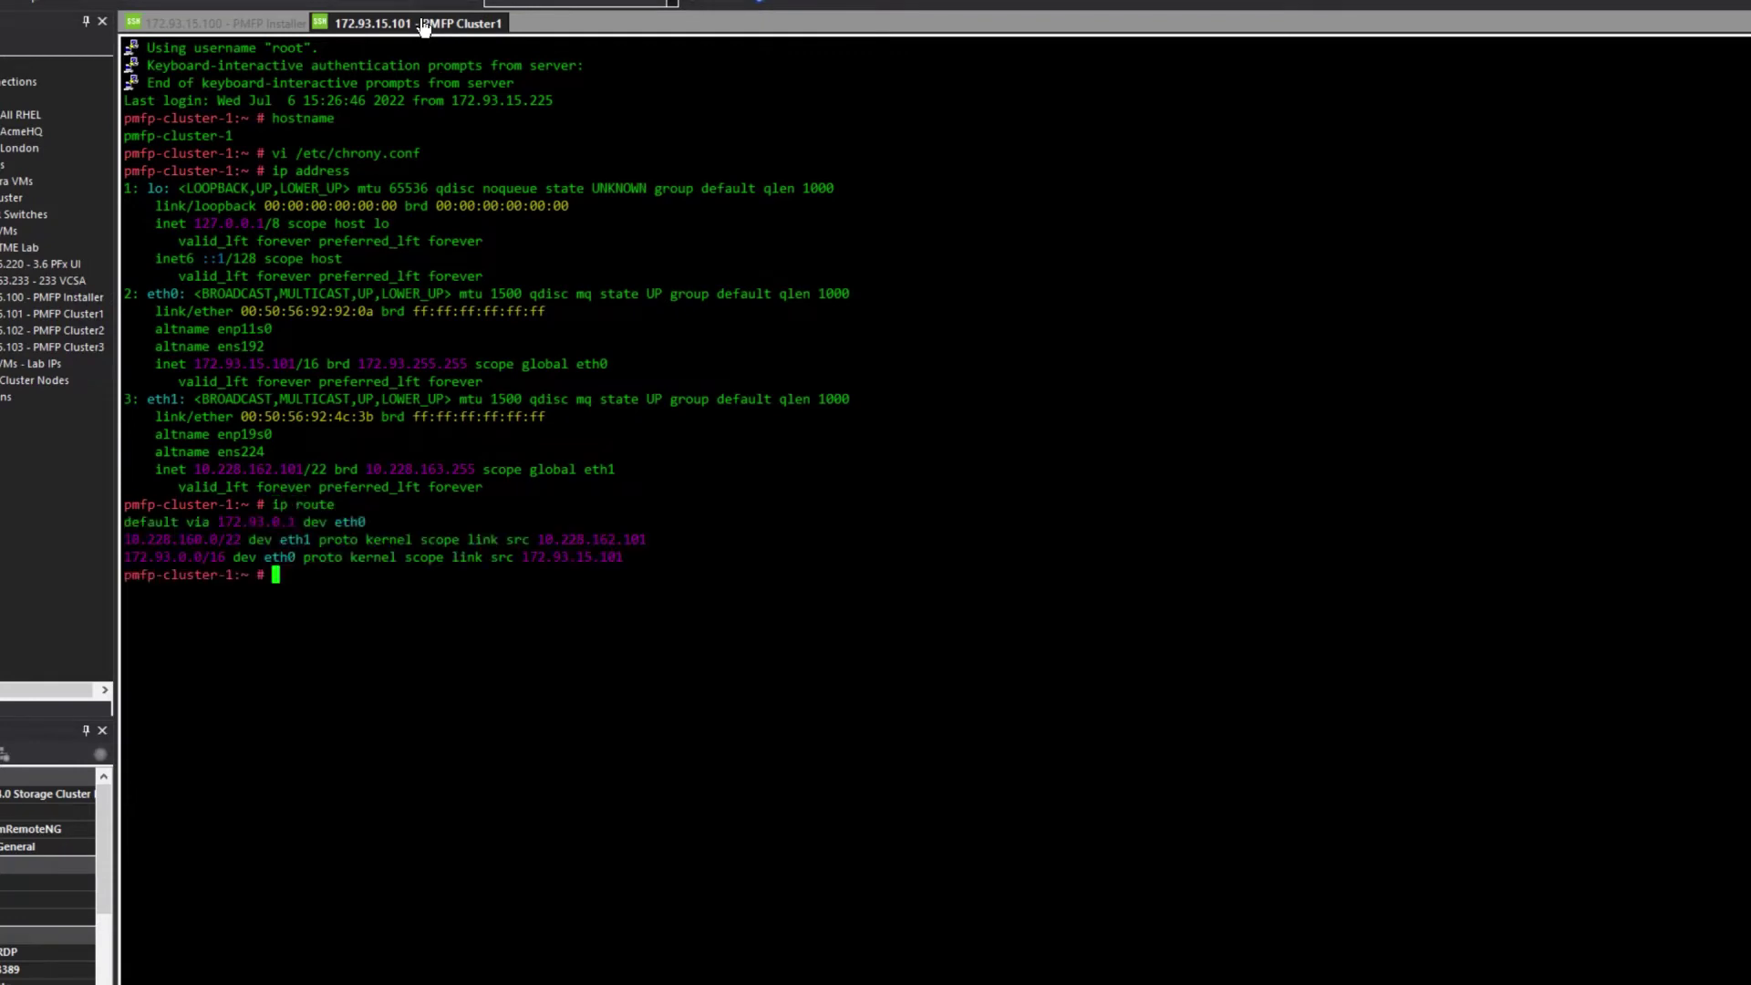
type("vi /etc/sysconfig/network/config")
key("Return")
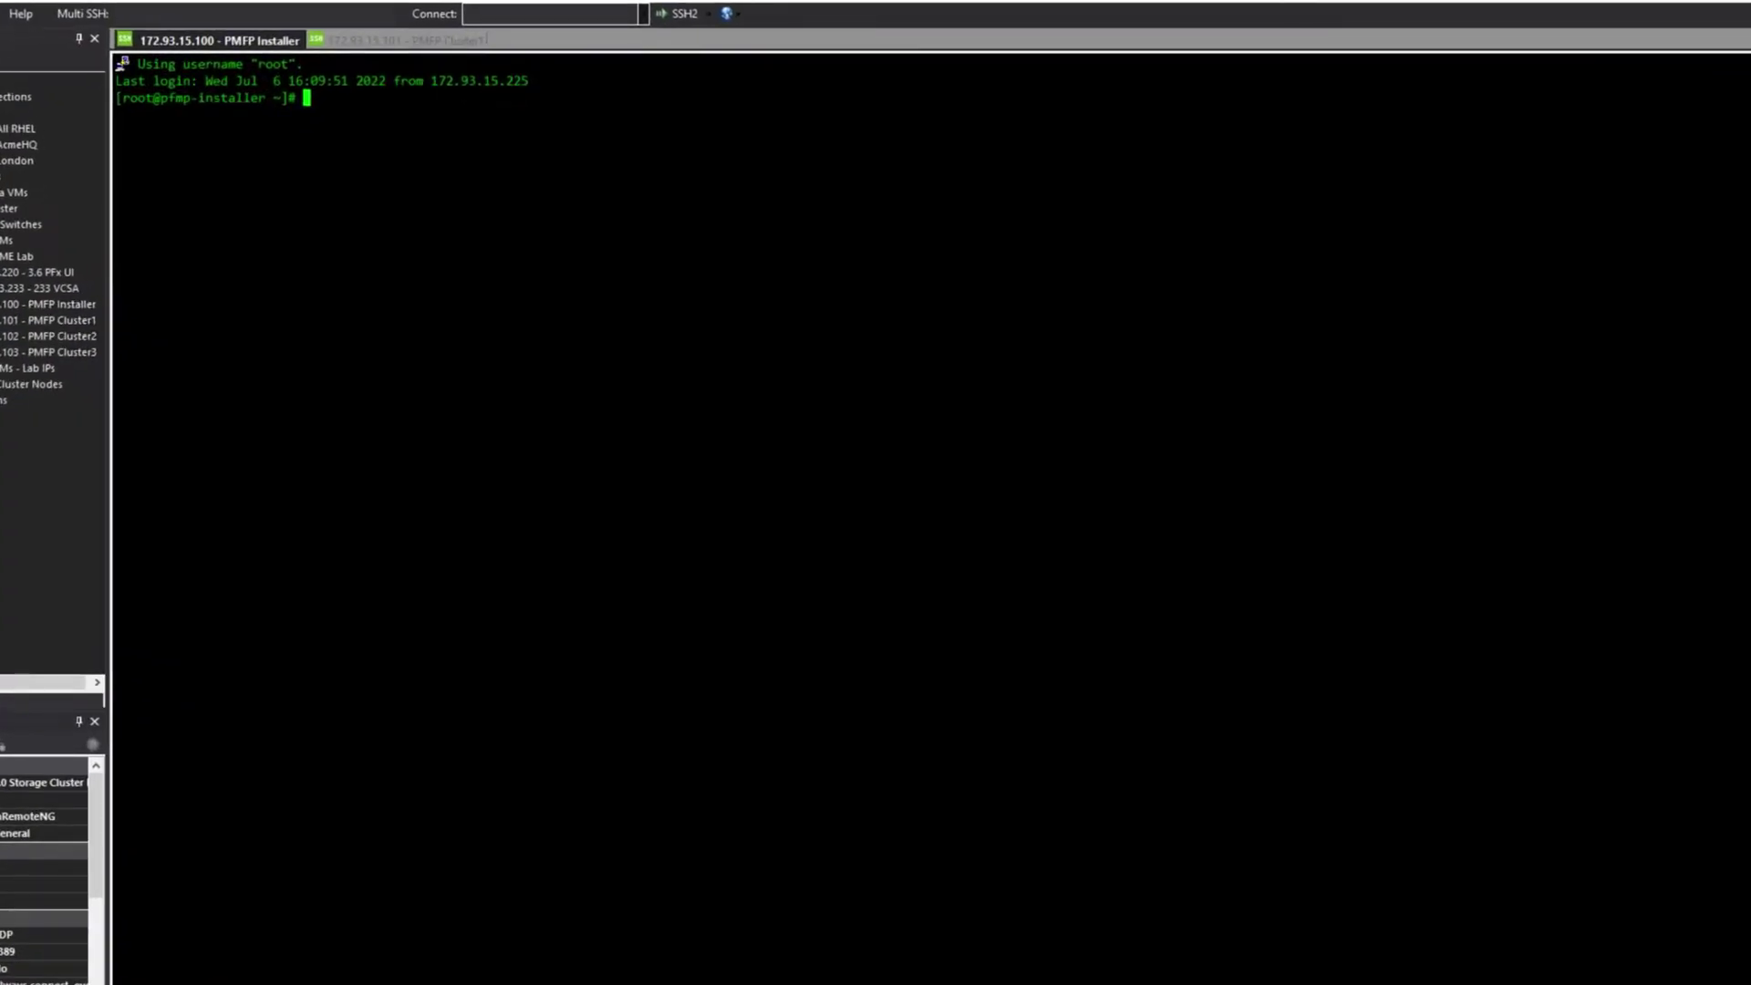
- In the pfmp folder, list the files and extract PFMP2-4.0.0-87.tgz
type("cd pf")
key("Tab")
key("Return")
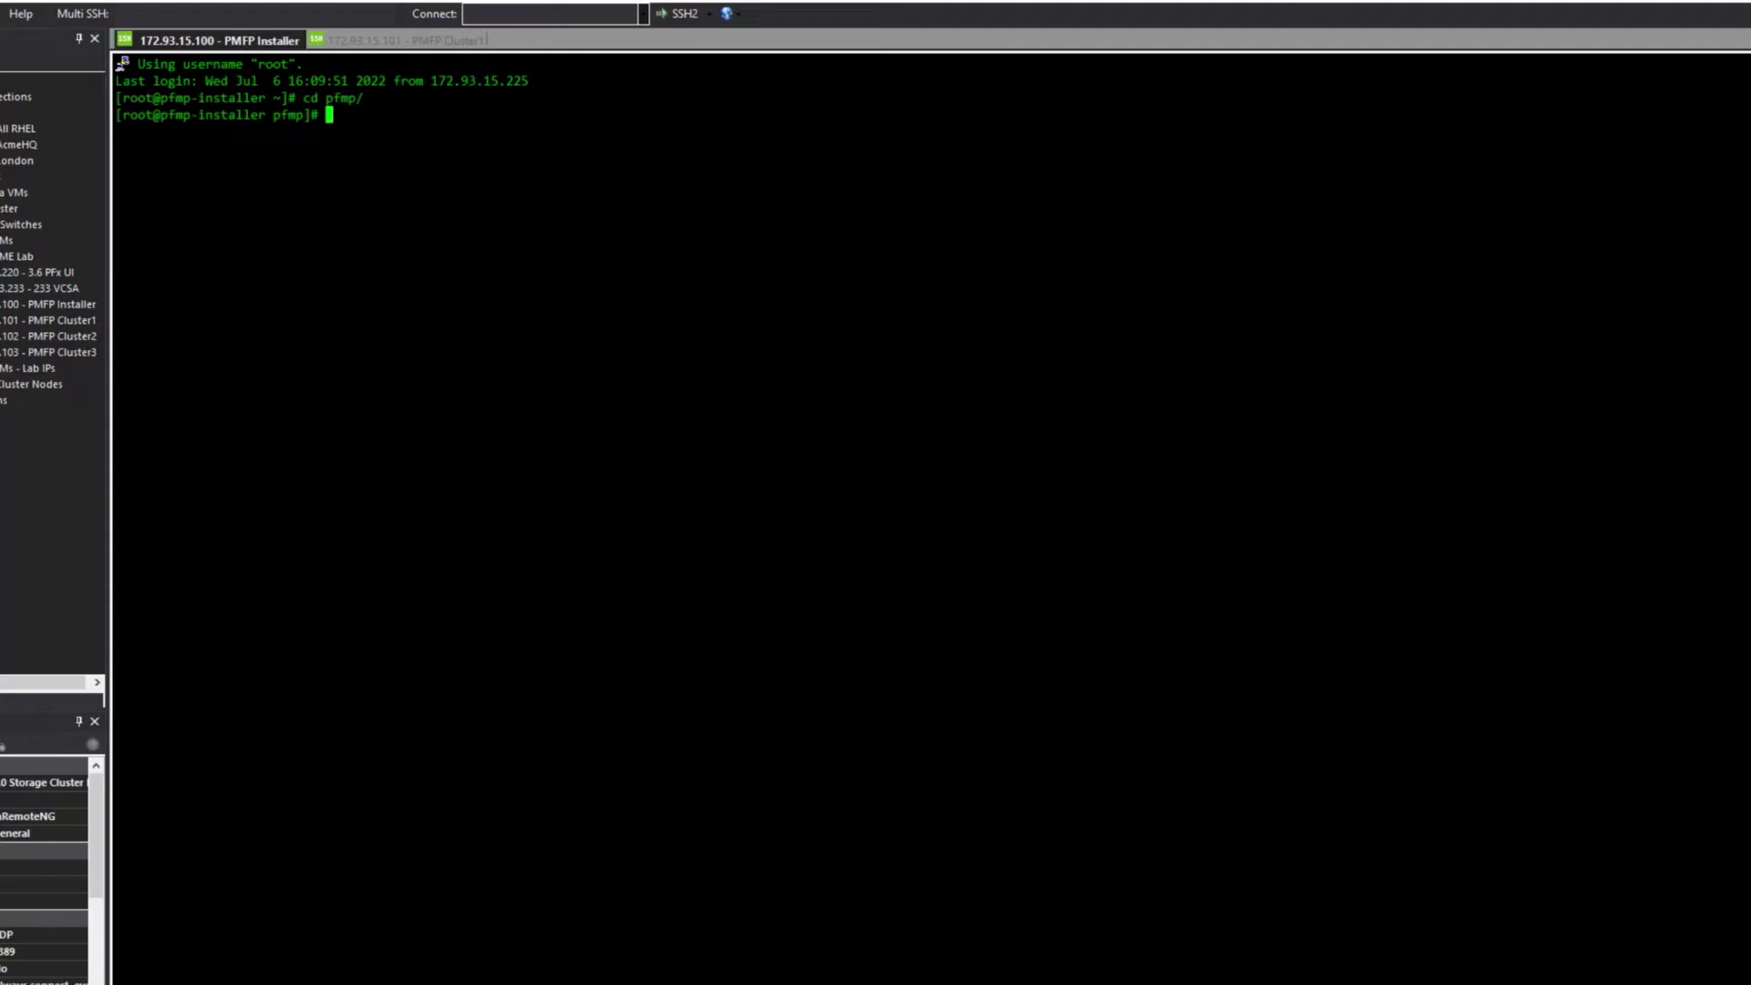
type("ls -l")
key("Return")
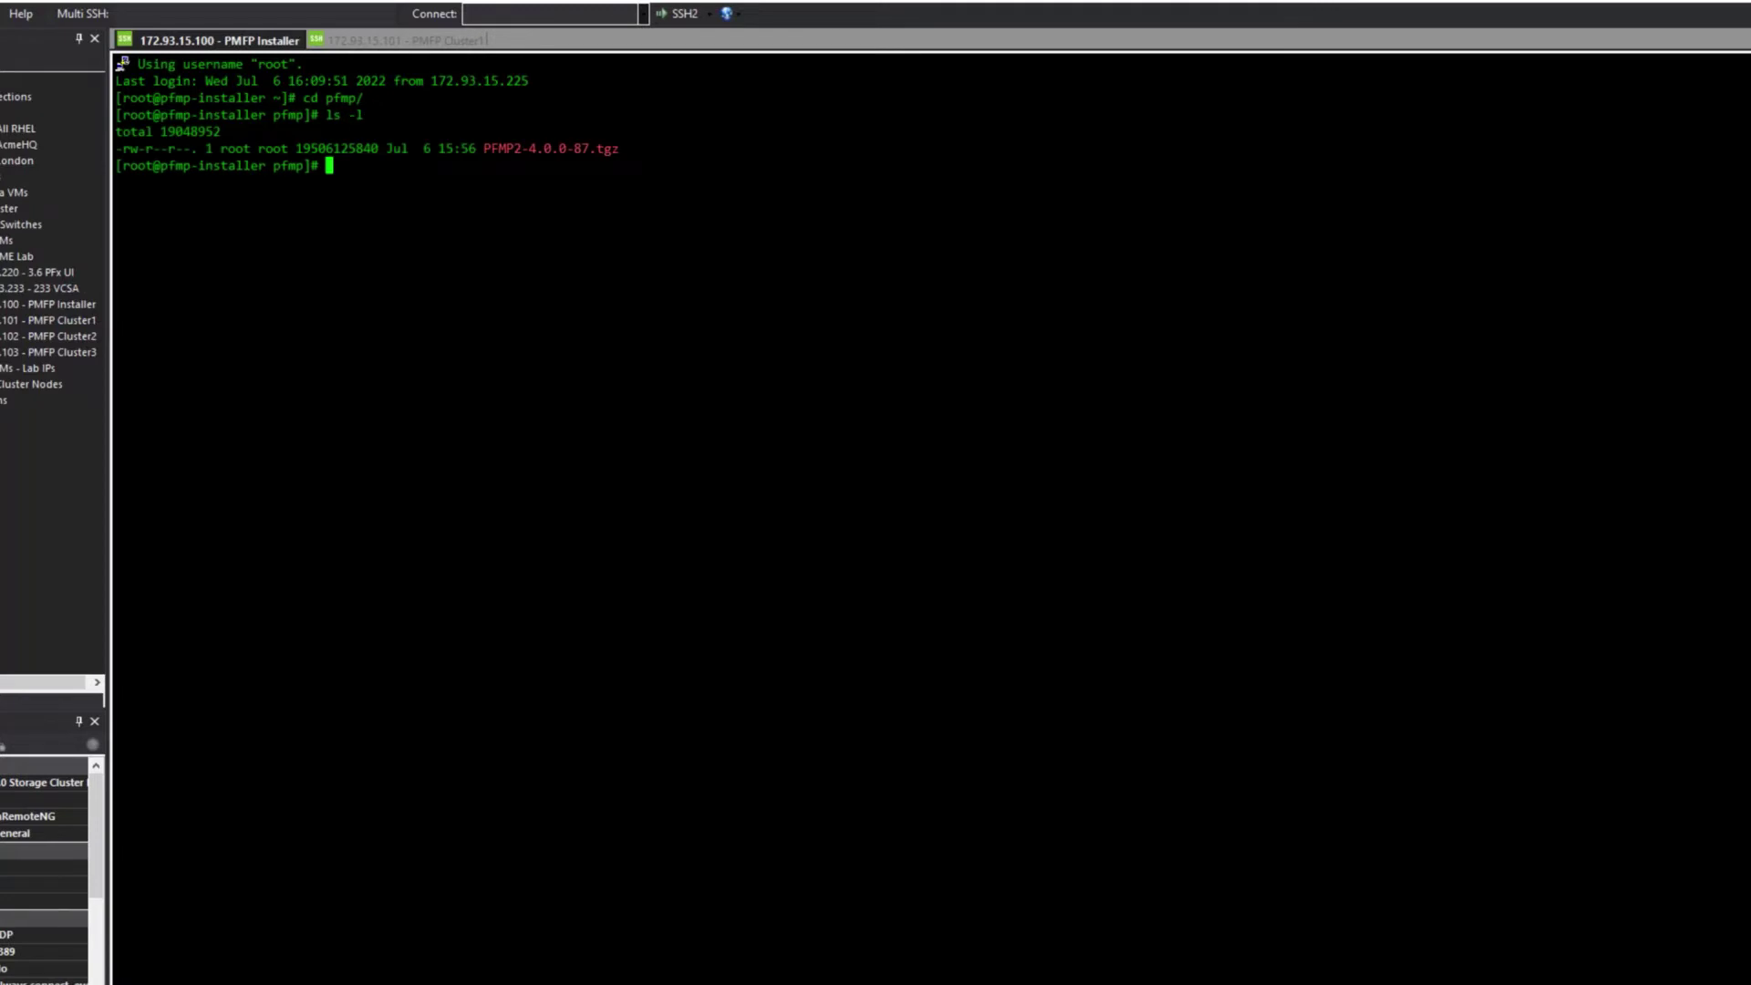
type("tar -xvf PFMP2-4.0.0-87.tgz")
key("Return")
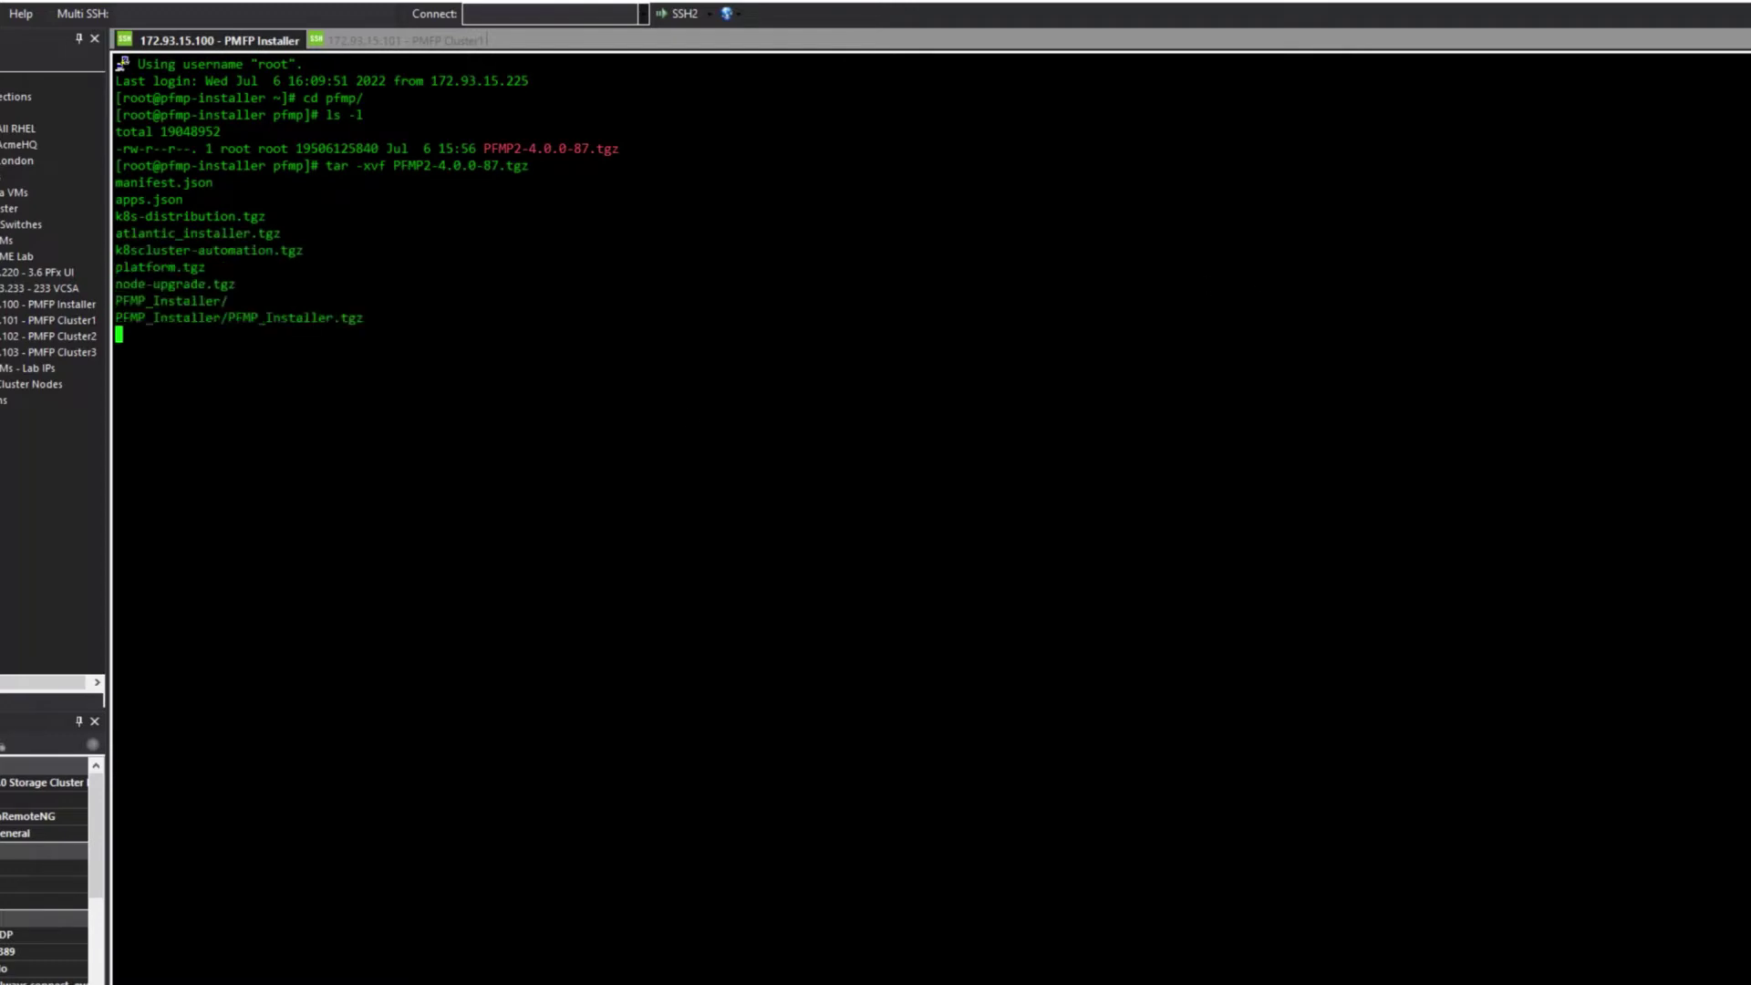
- Go to PFMP_Installer/config and open PFMP_Config.json in vi
type("ls -l")
key("Return")
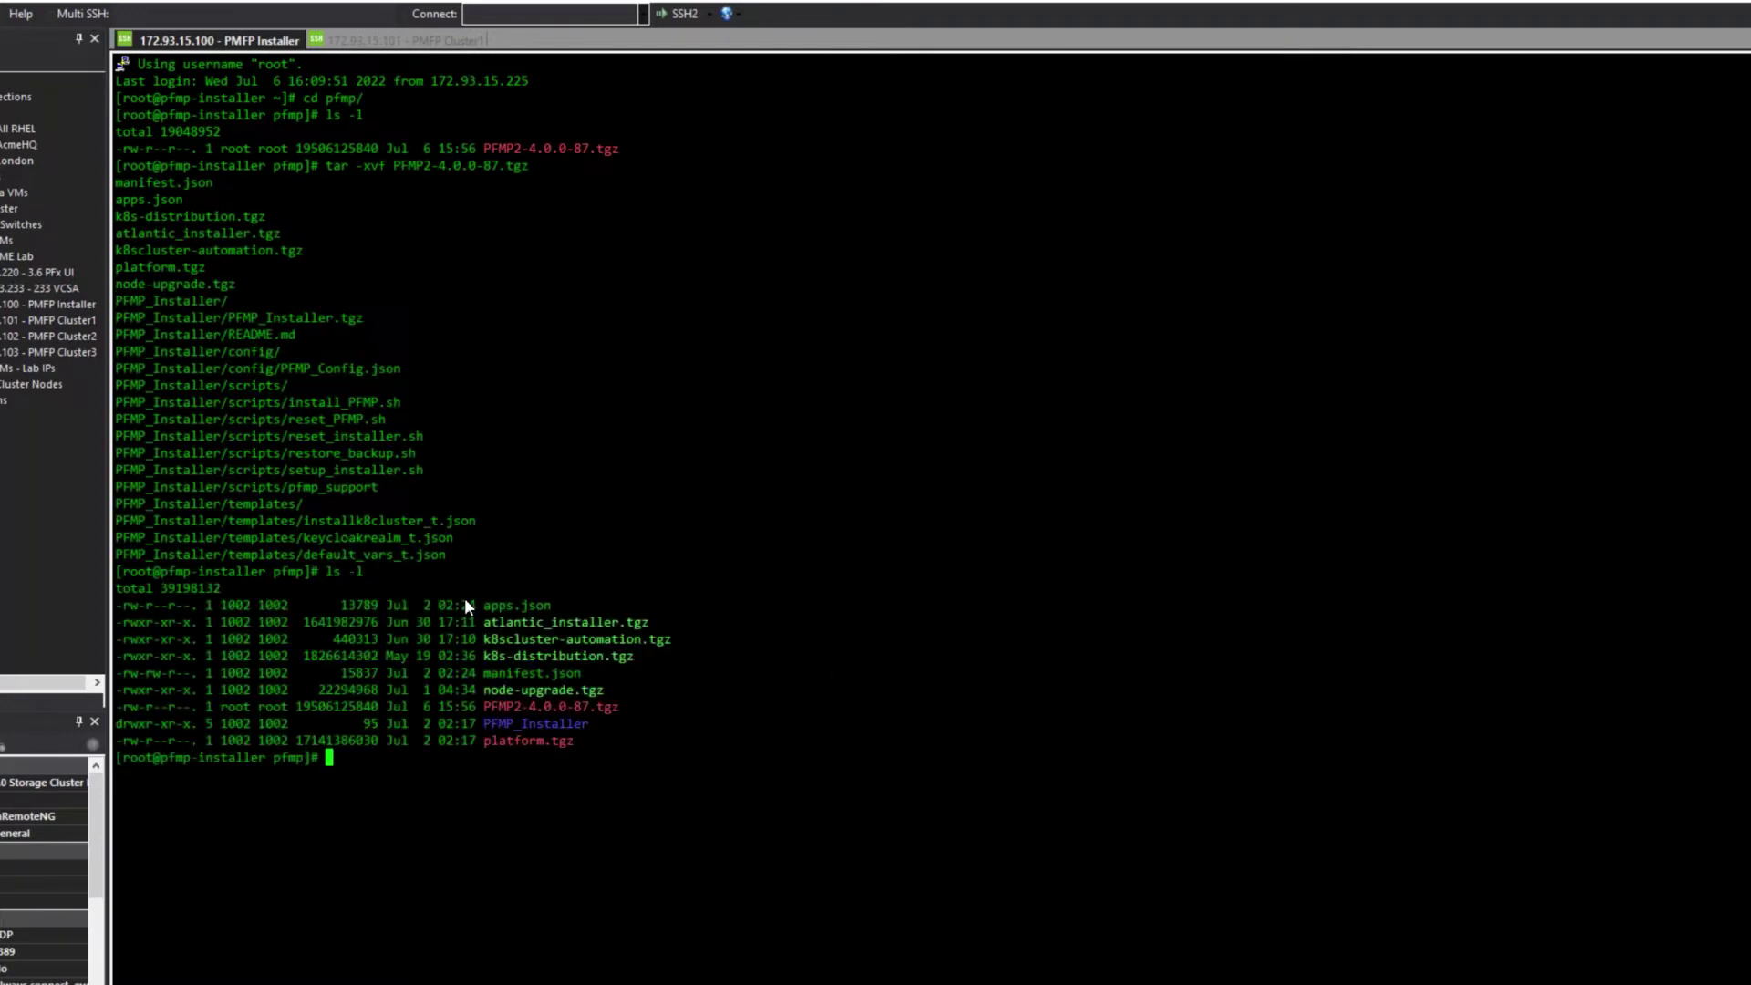
type("cd PFMP_Installer/")
key("Return")
type("ls -l")
key("Return")
type("cd config/")
key("Return")
type("ls -l")
key("Return")
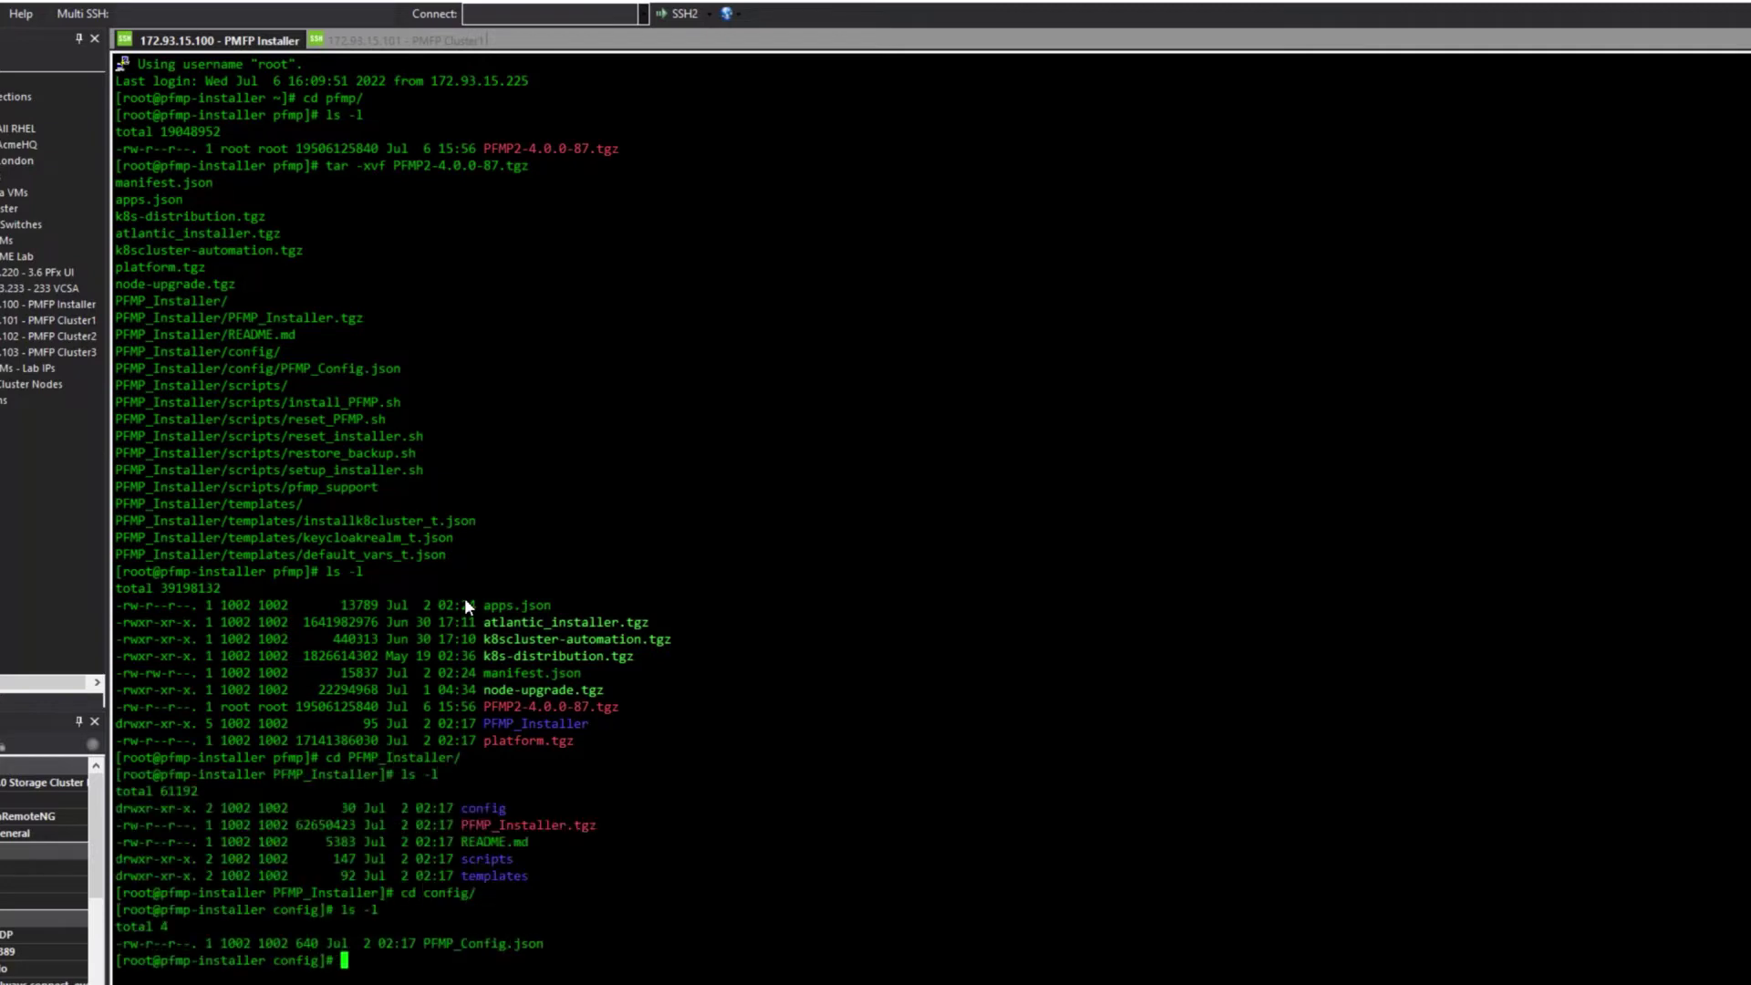
type("vi P")
key("Tab")
key("Return")
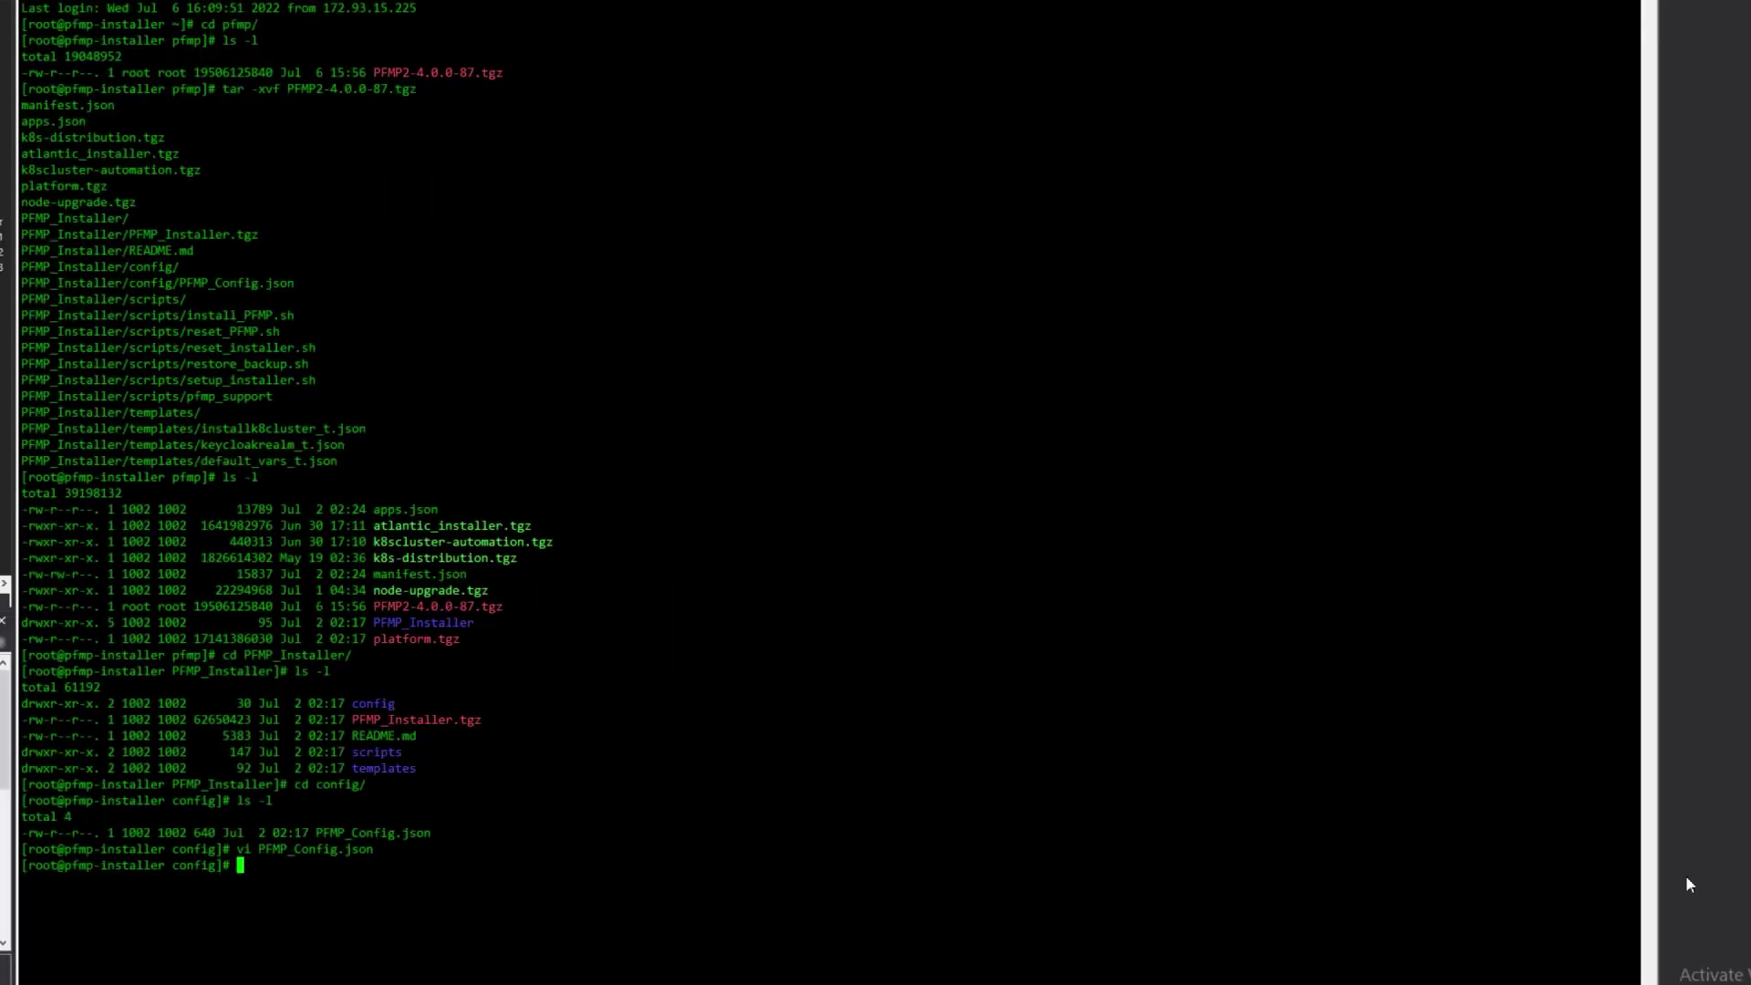
- Rename the original PFMP_Config.json to PFMP_Config.json.ORIG
type("mv PF")
key("Tab")
type("PFMP_Config.json.ORIG")
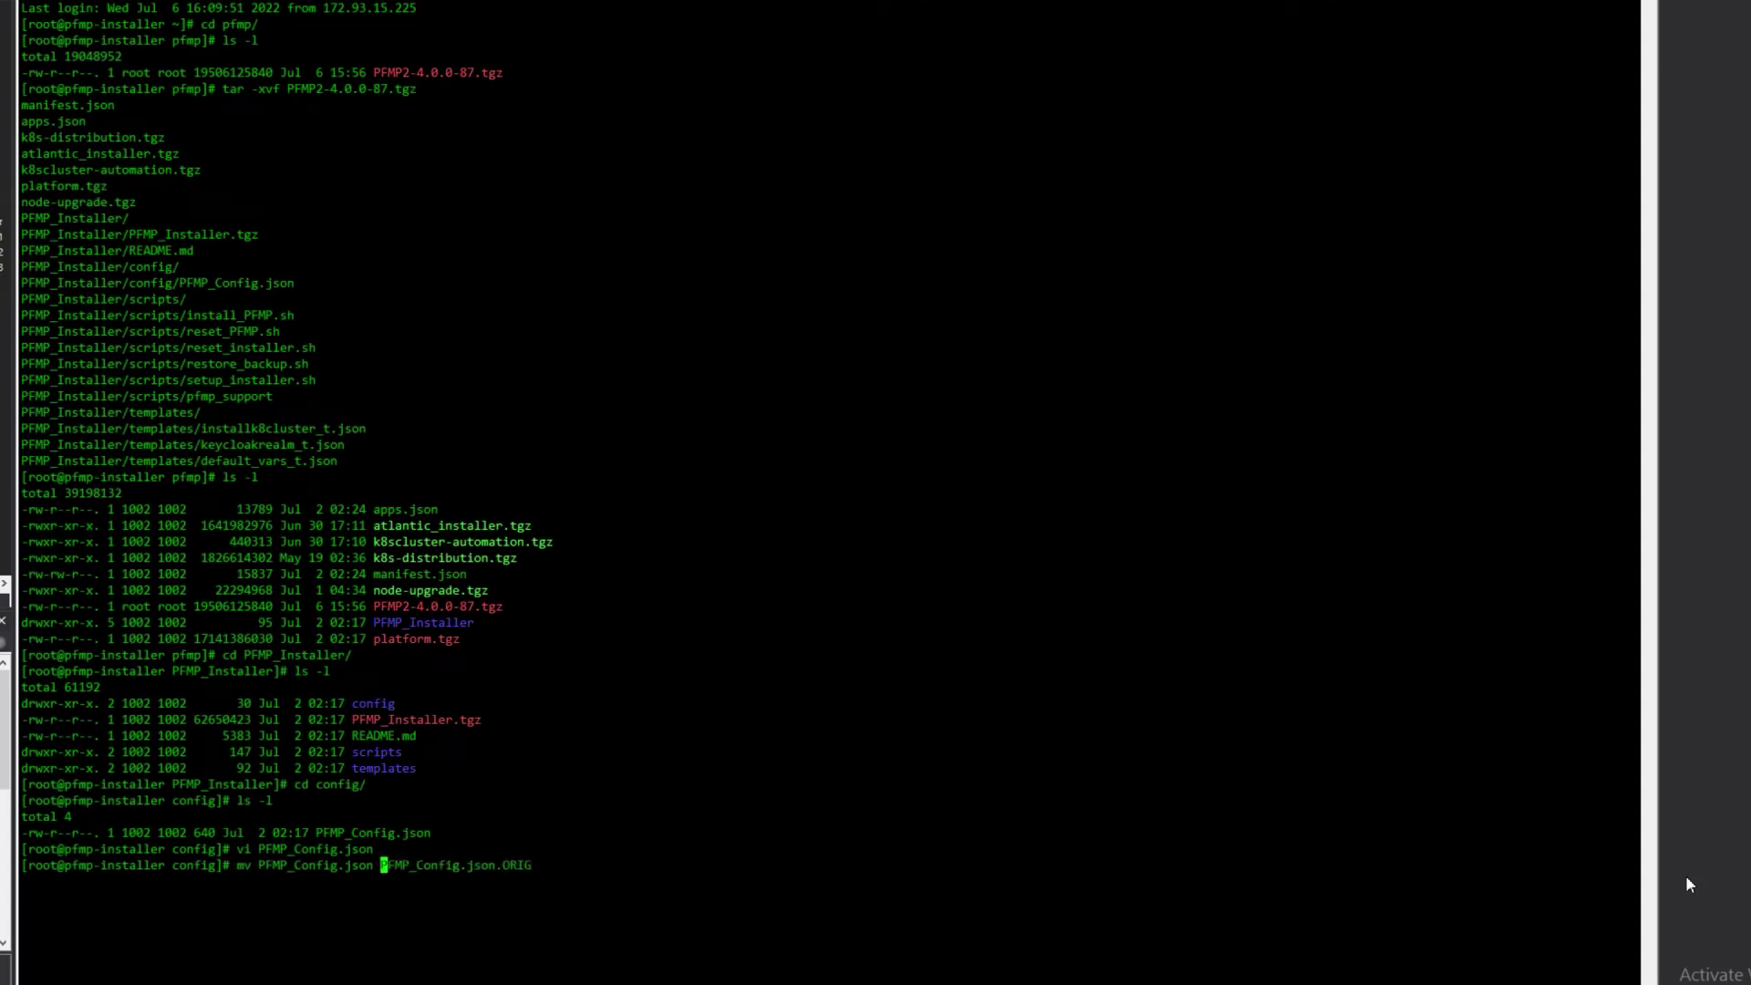
key("Return")
- Copy /root/PFMP_Config.json.BAK-172.93.15.x to ./PFMP_Config.json and list the folder
type("cp /root/P")
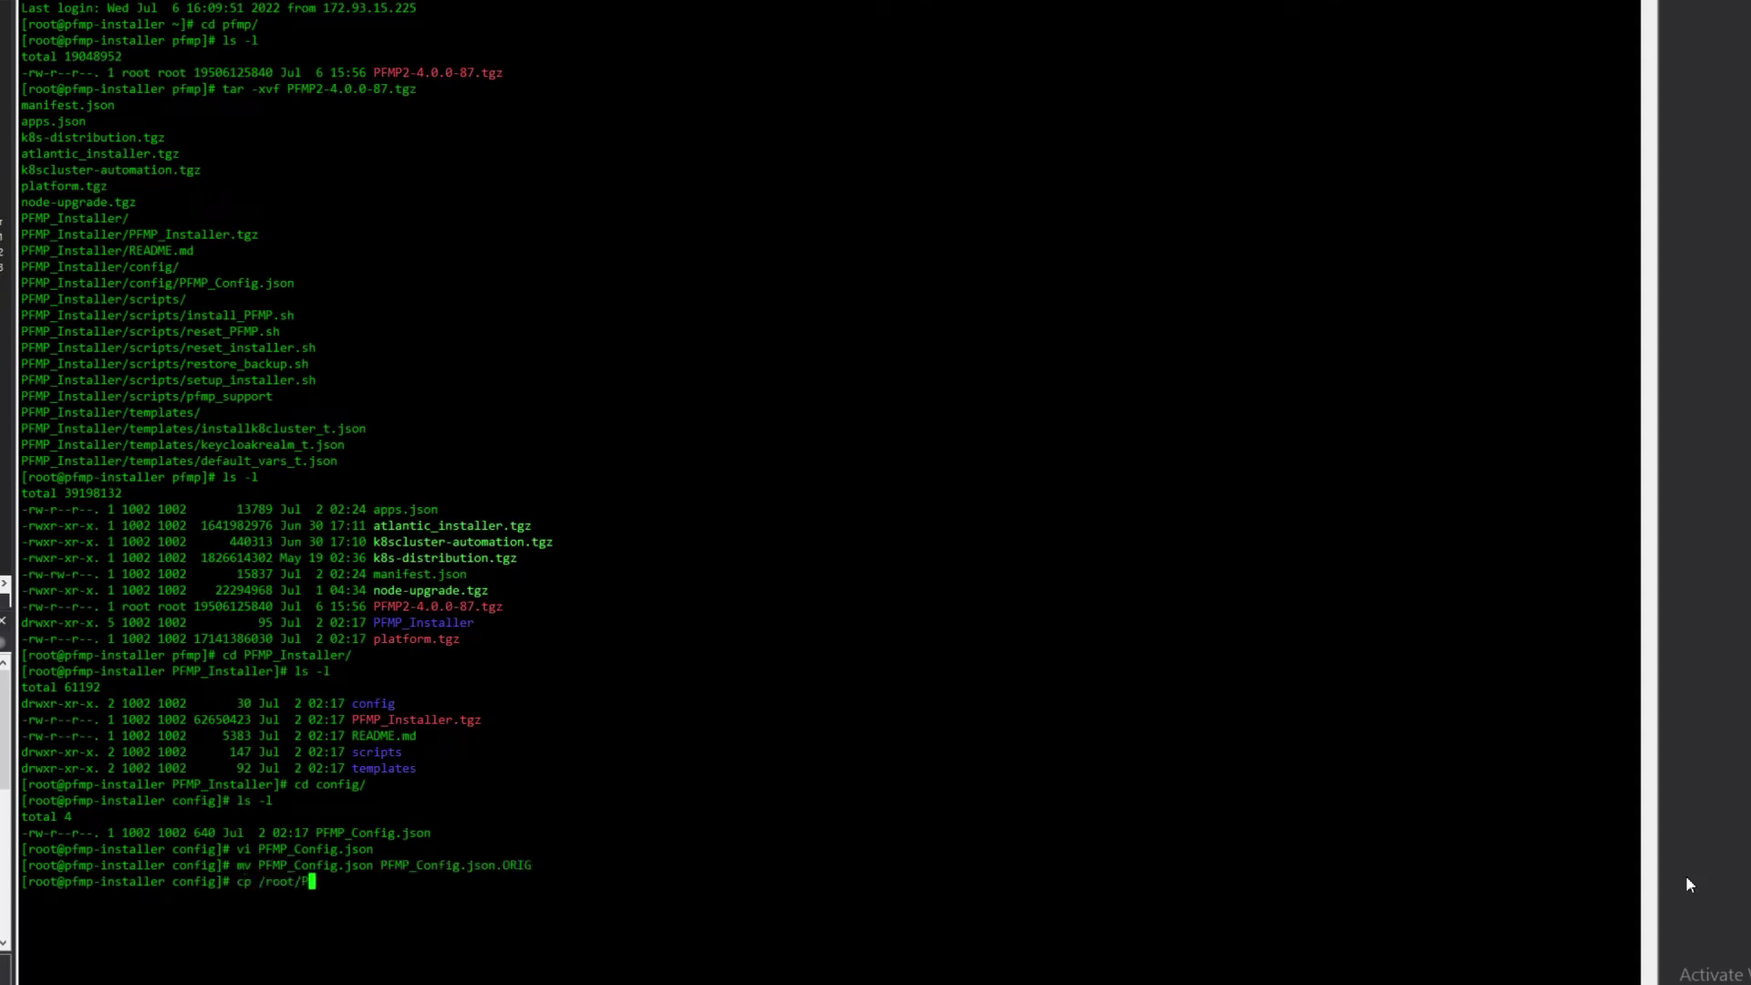
key("Tab")
type("x ./PFMP_Config.json")
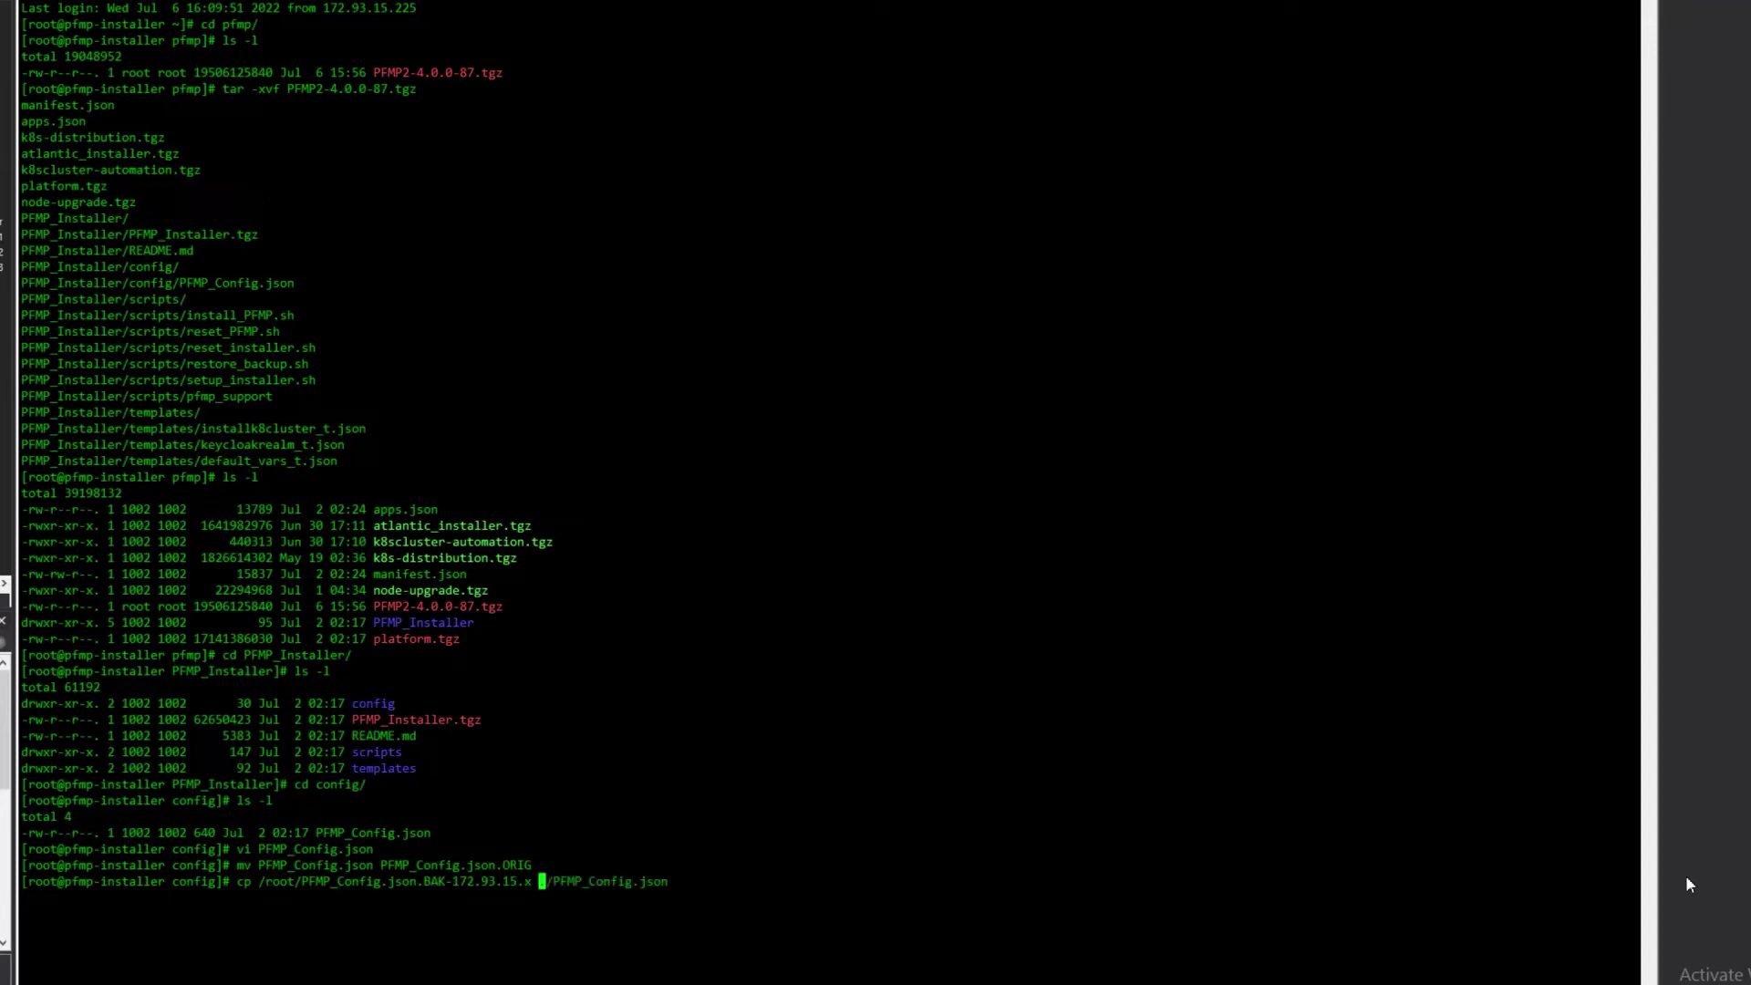
key("Return")
type("ls -l")
key("Return")
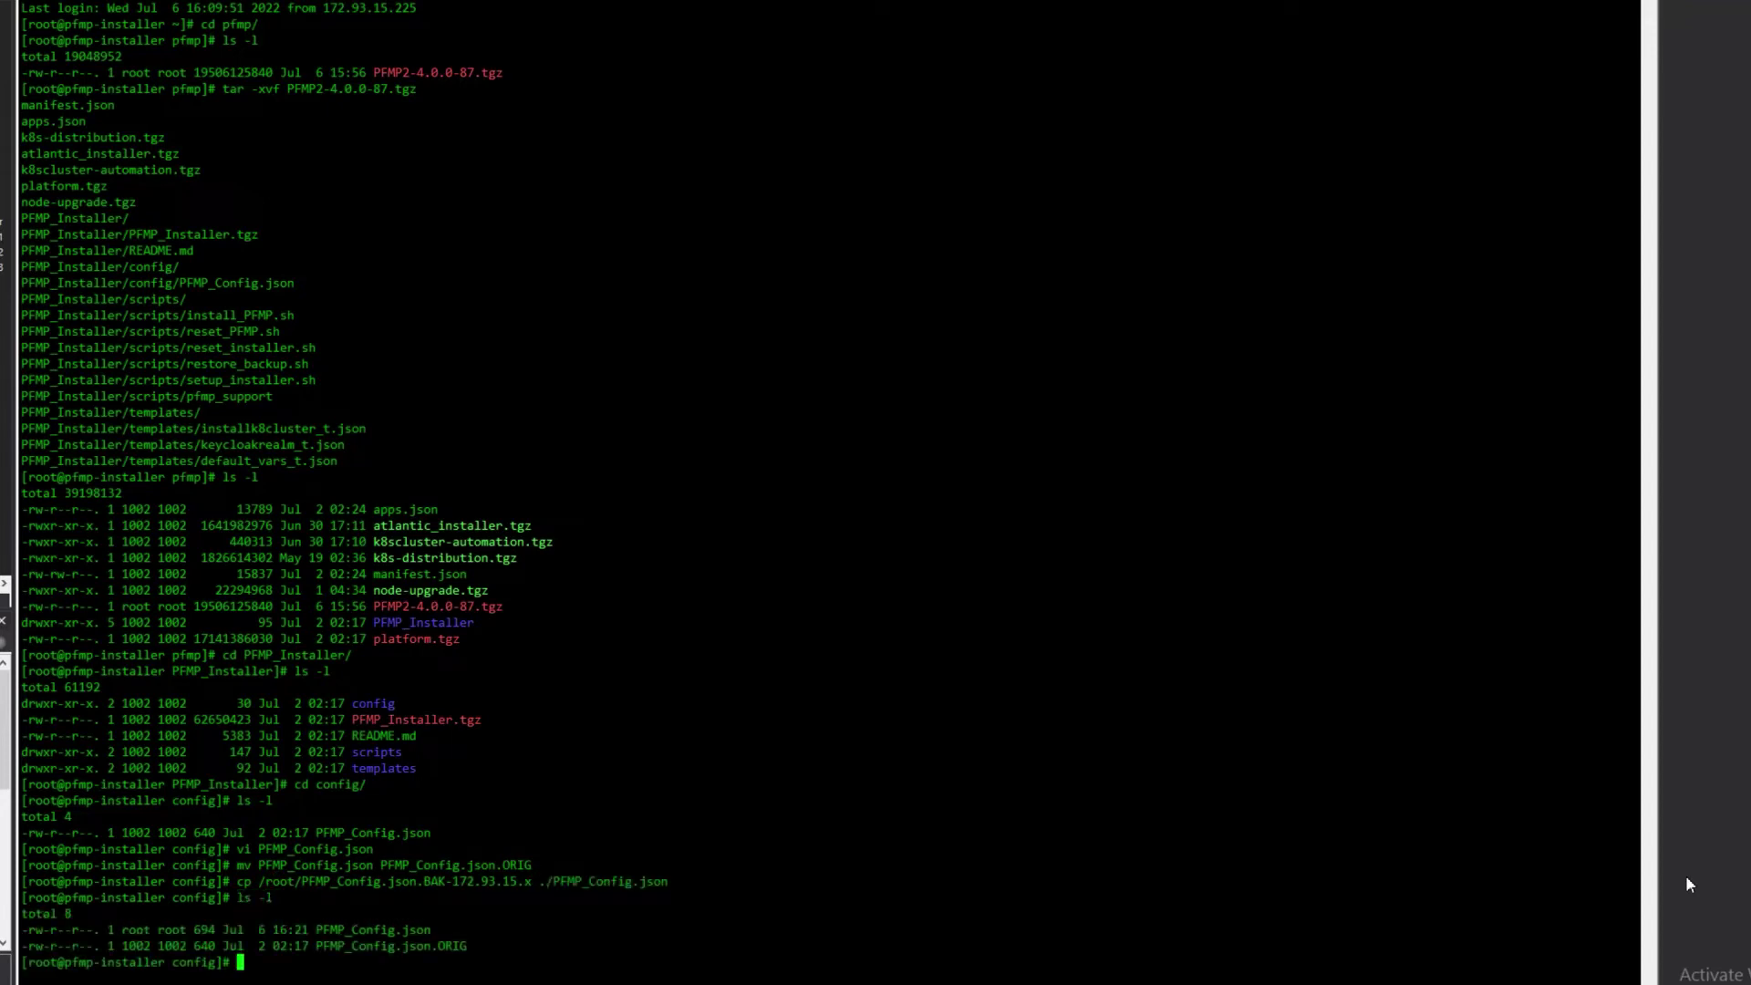
- Open PFMP_Config.json in vi to review nodes 172.93.15.101–103 and PFMPHostIP 172.93.15.104
type("vi ")
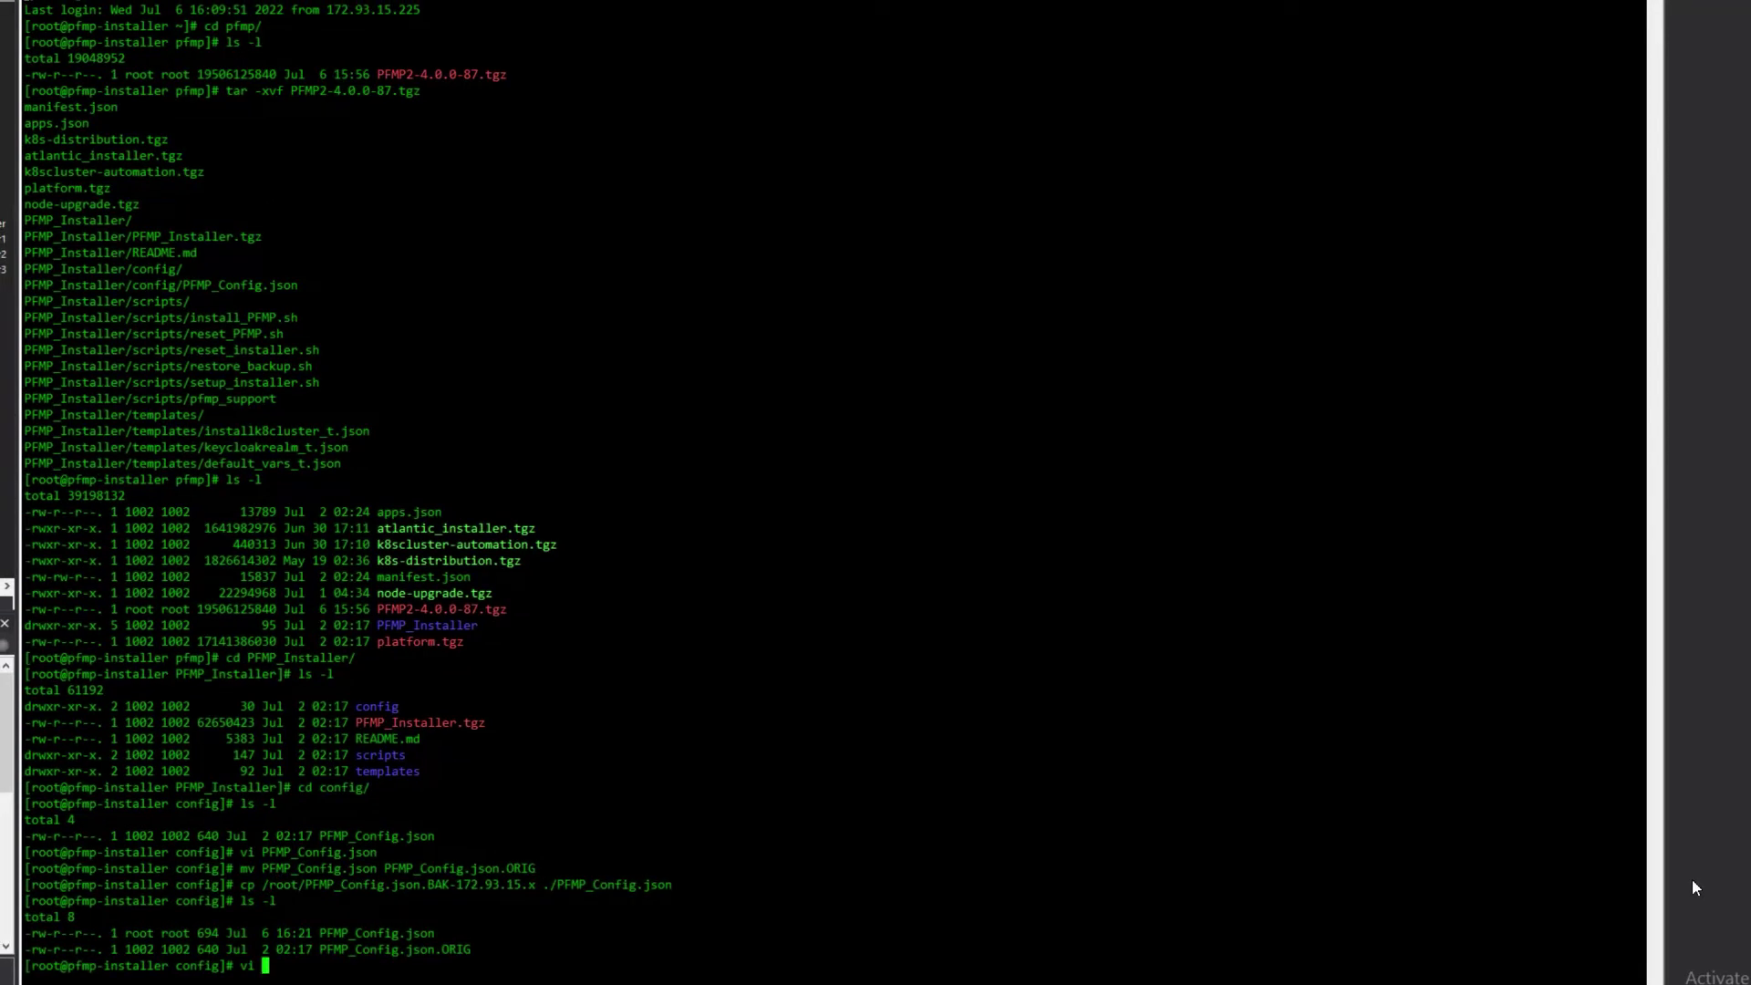
type("PFMP_Config.json")
key("Return")
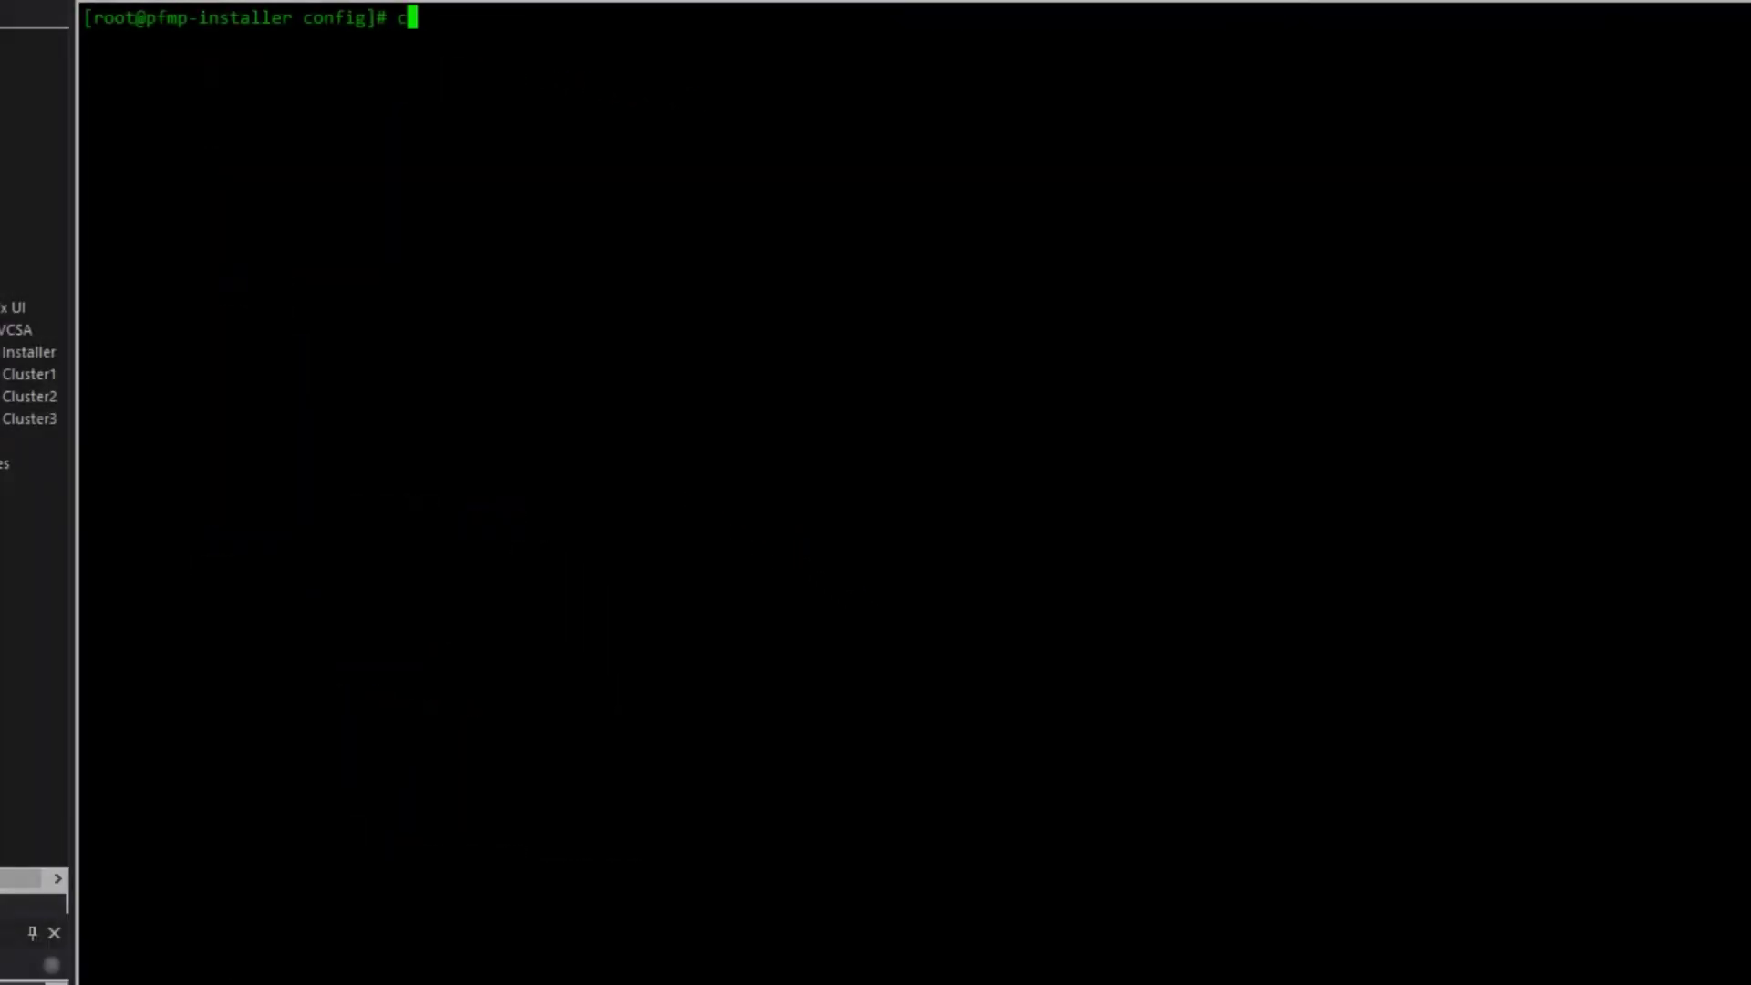
- In ../scripts, list the scripts and confirm /proc/sys/net/ipv4/ip_forward is enabled
type("cd ")
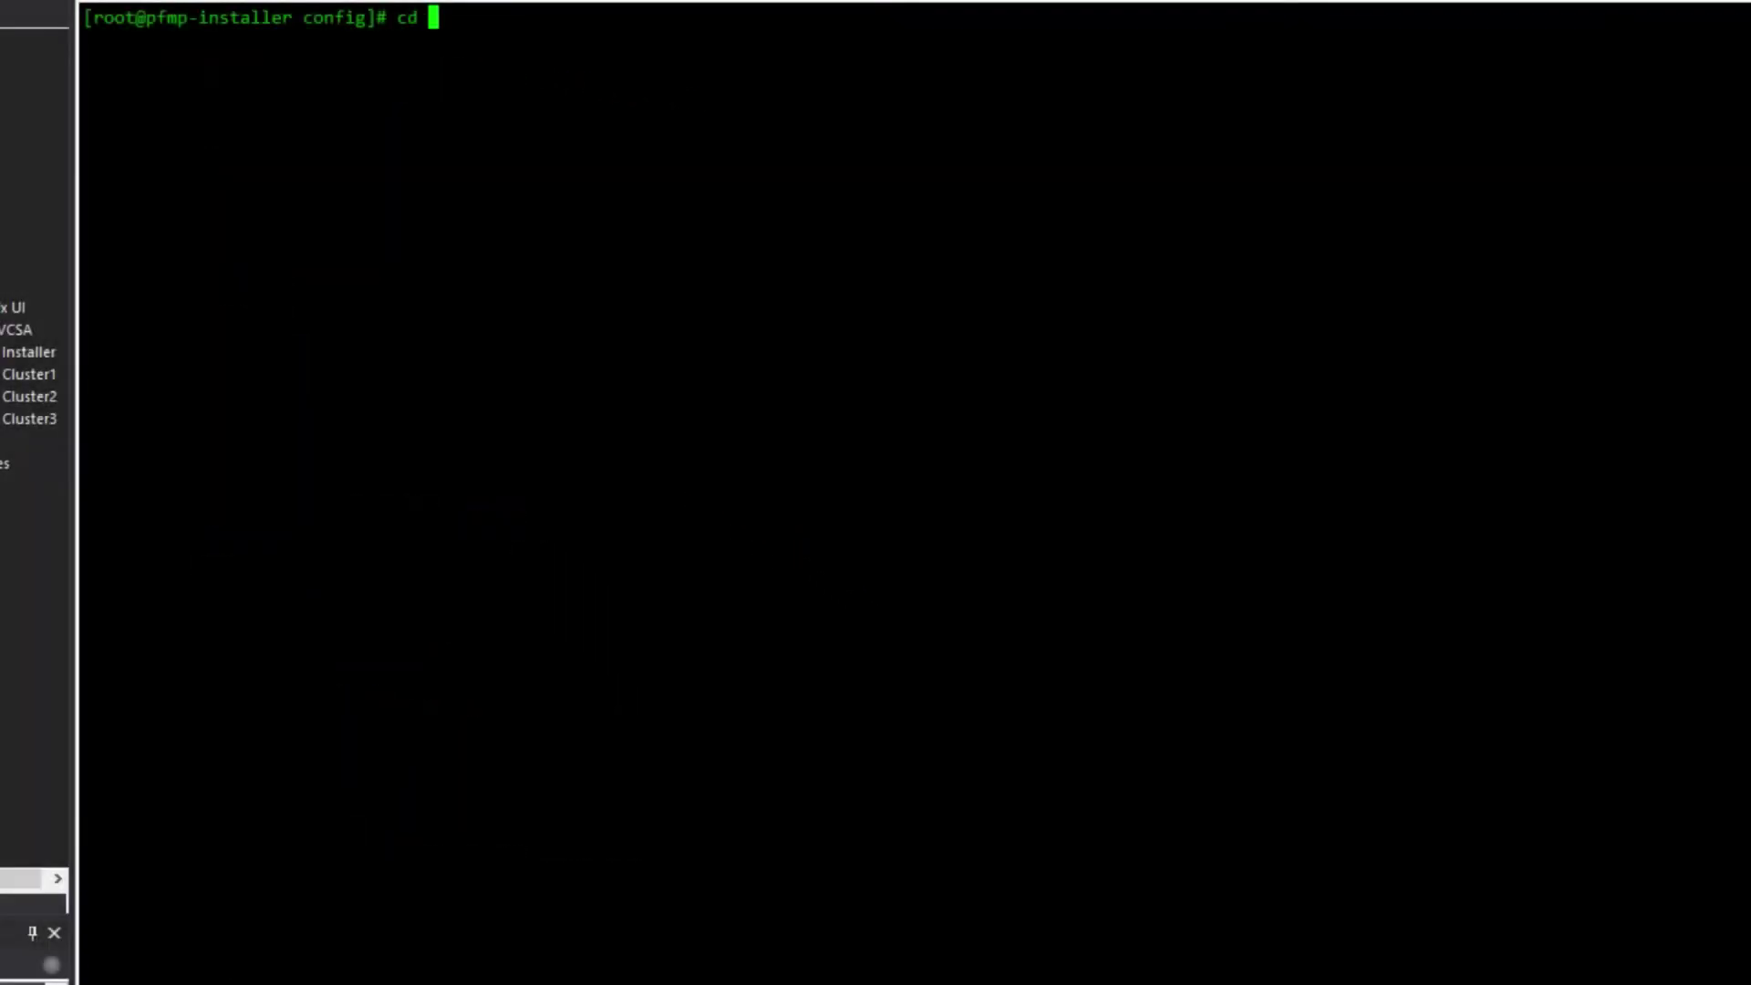
type("../scripts/")
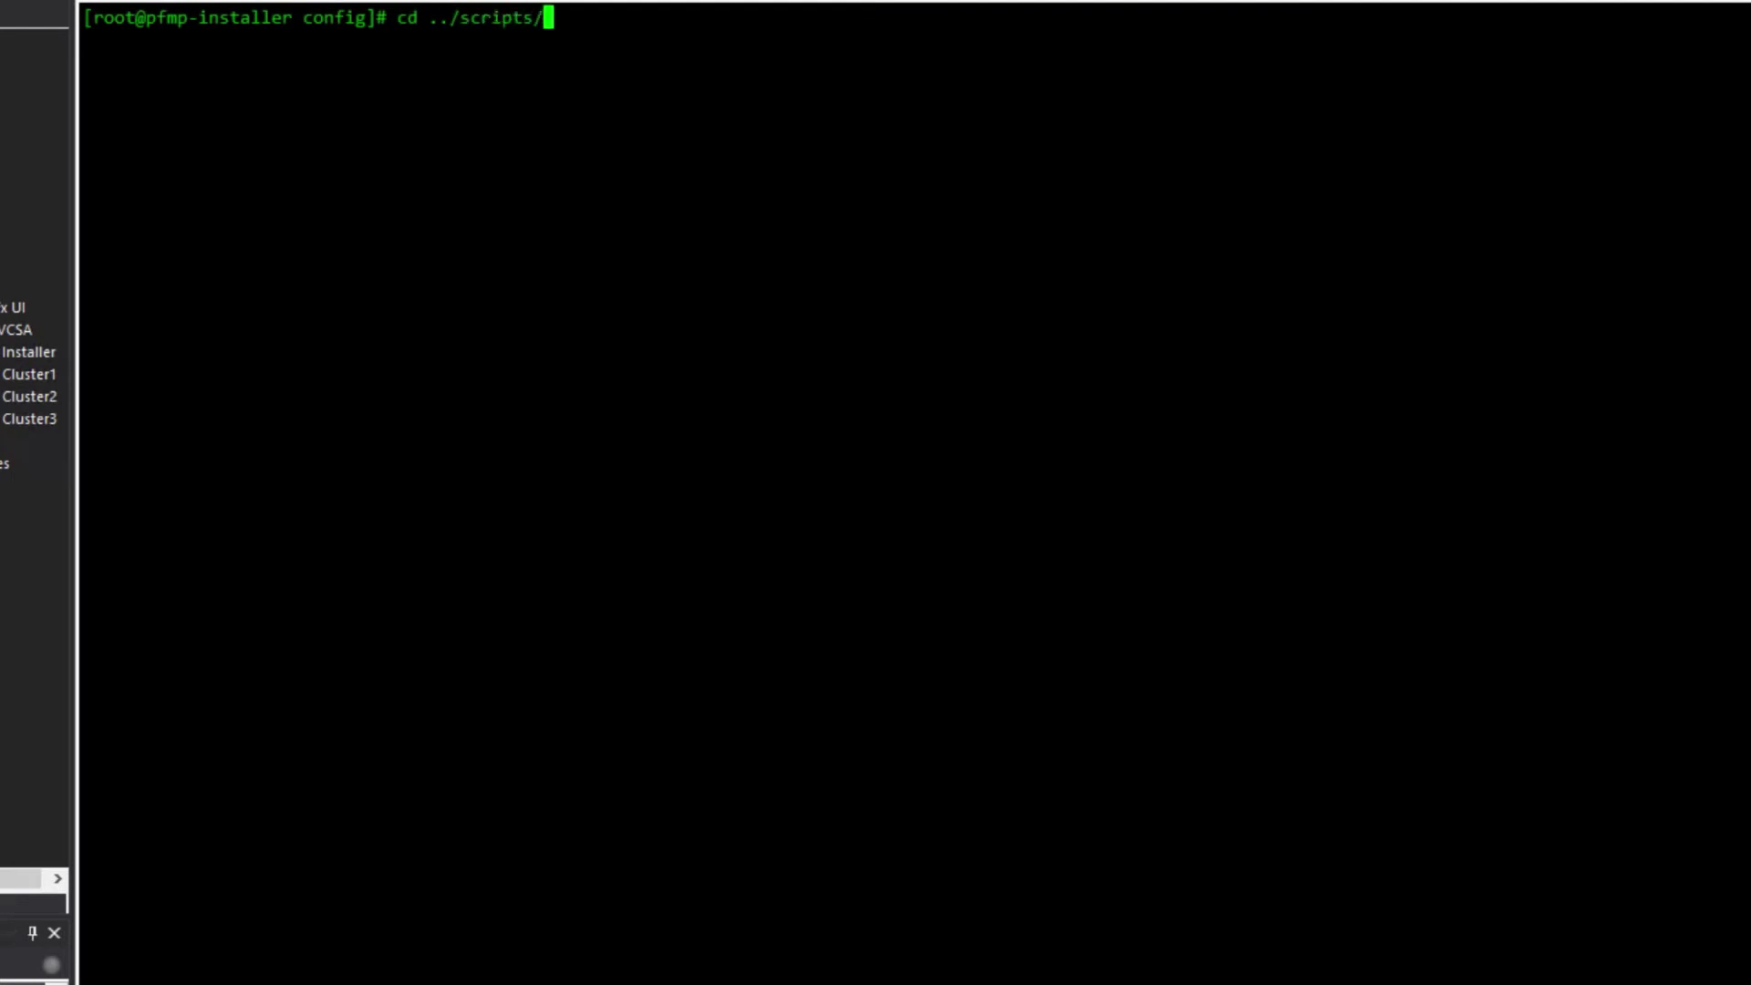
key("Return")
type("ls -l")
key("Return")
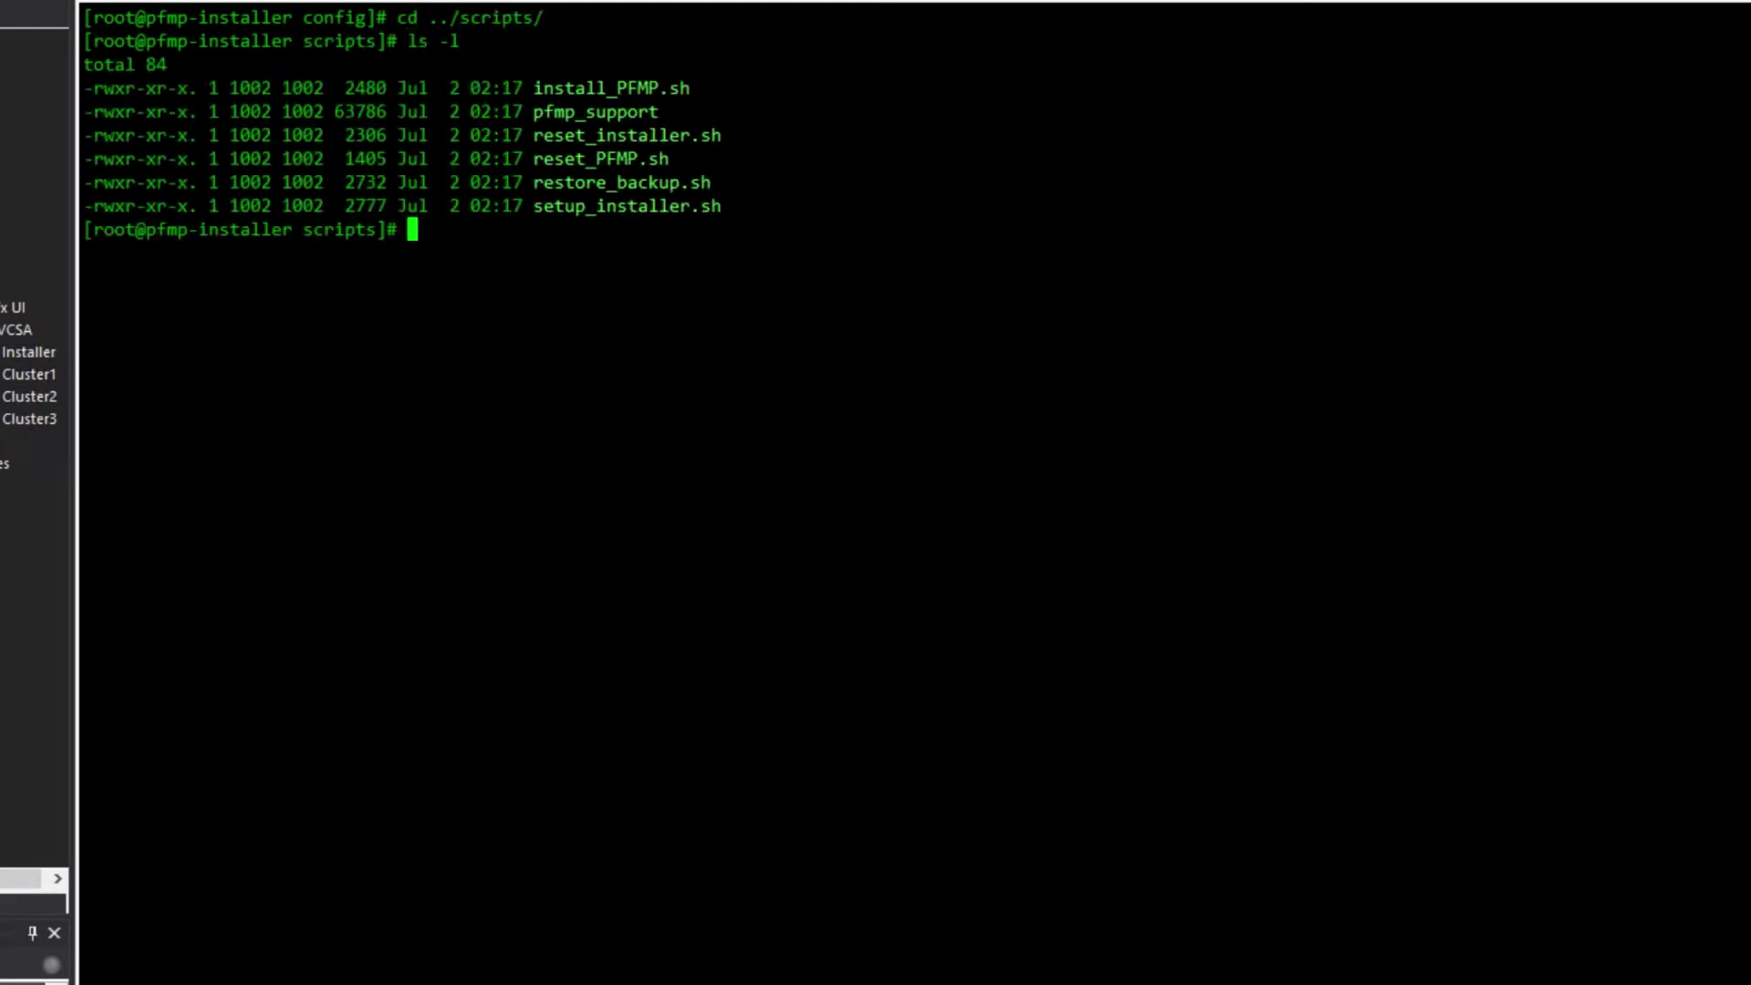
type("cat")
type("/proc/sys/net/ipv4/ip_forward")
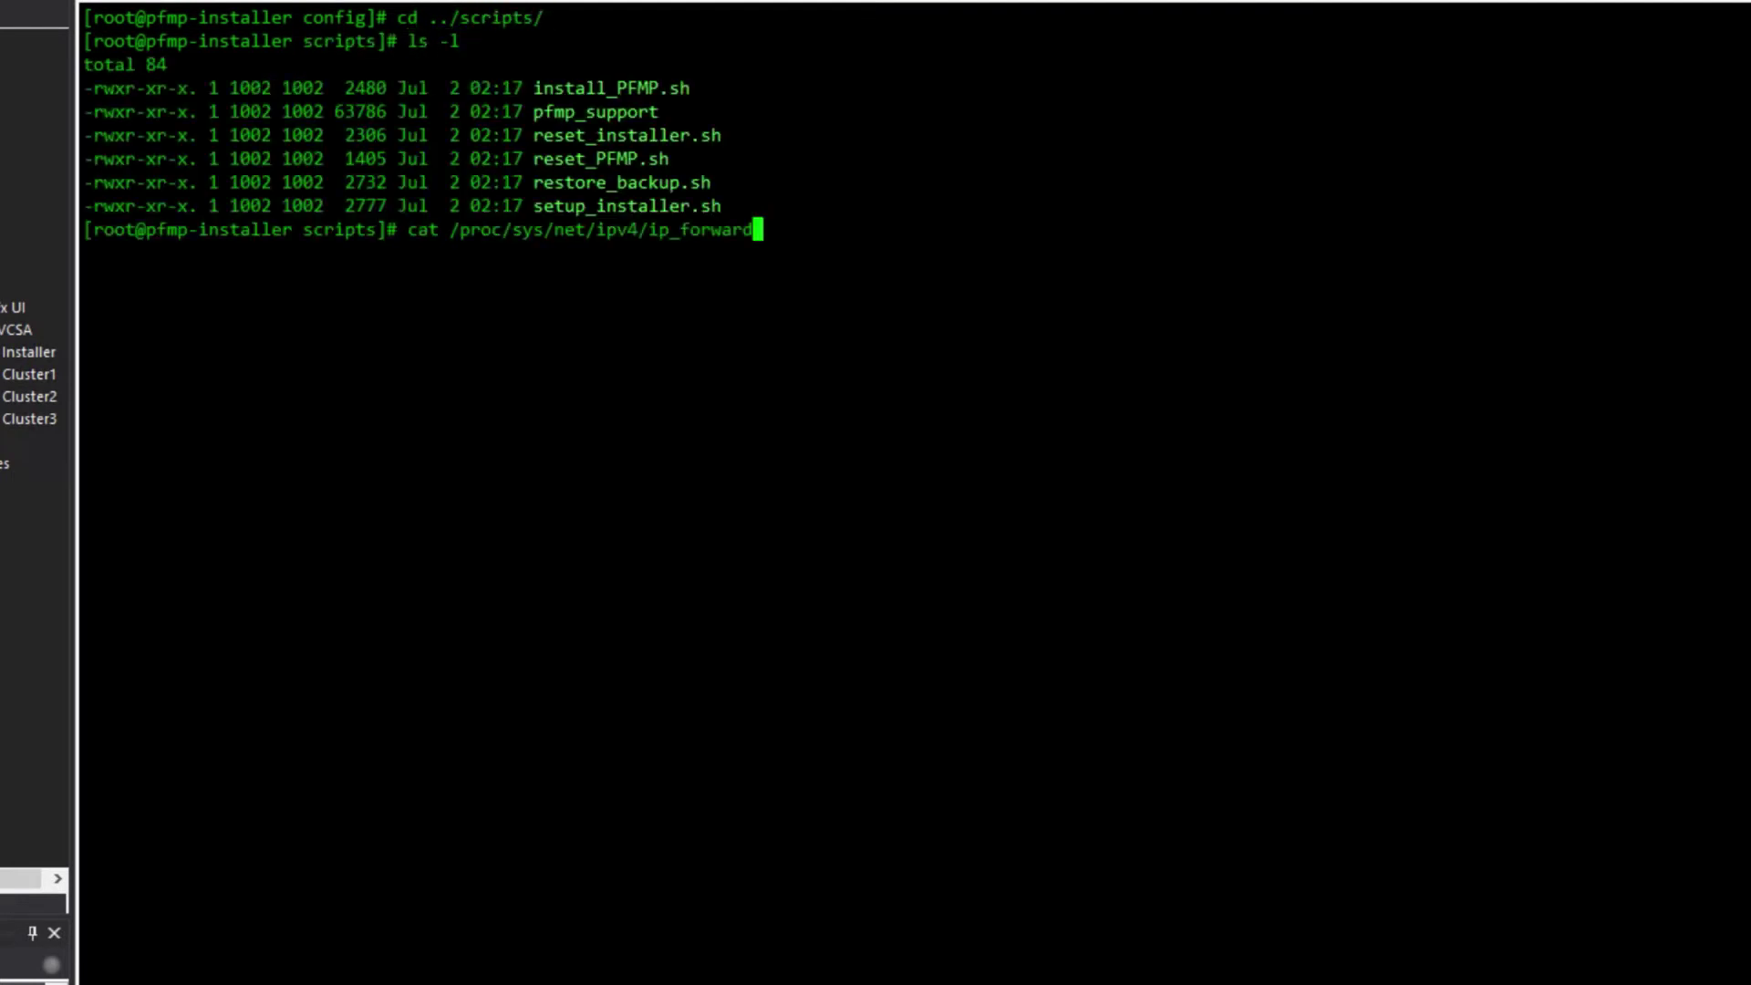
key("Return")
- Run ./setup_installer.sh to load the Atlantic and pfmp_installer container images
type("./setu")
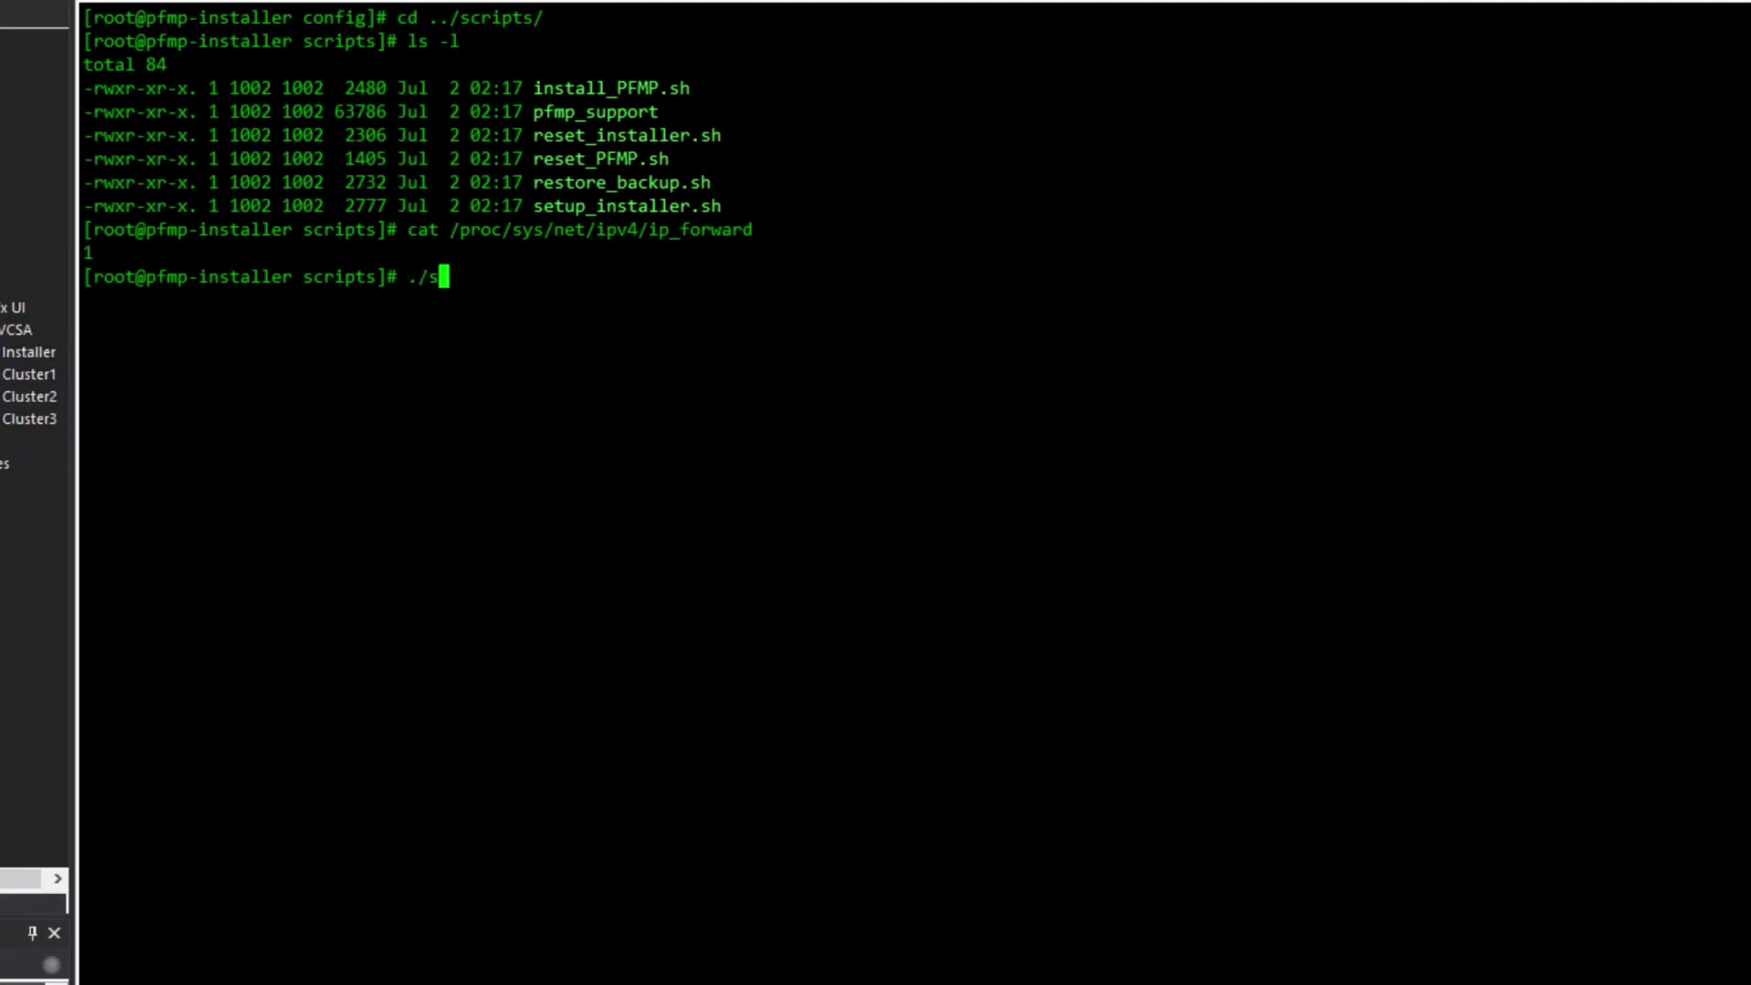
type("p_in")
key("Tab")
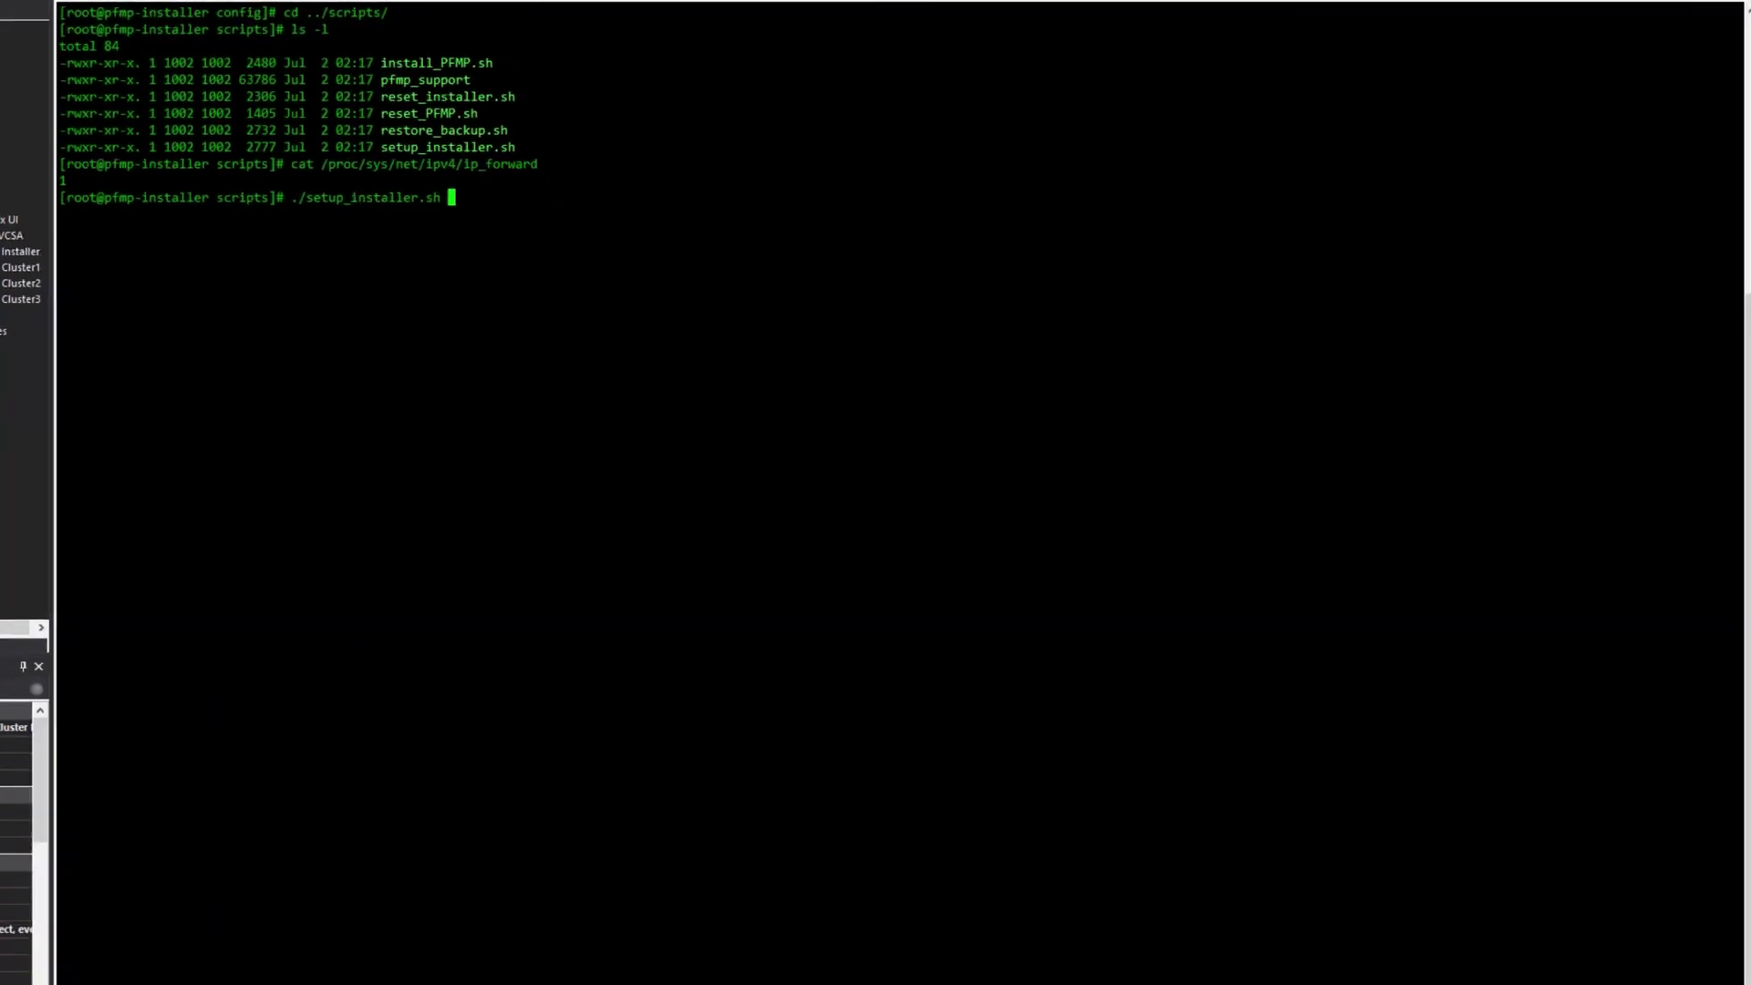
key("Return")
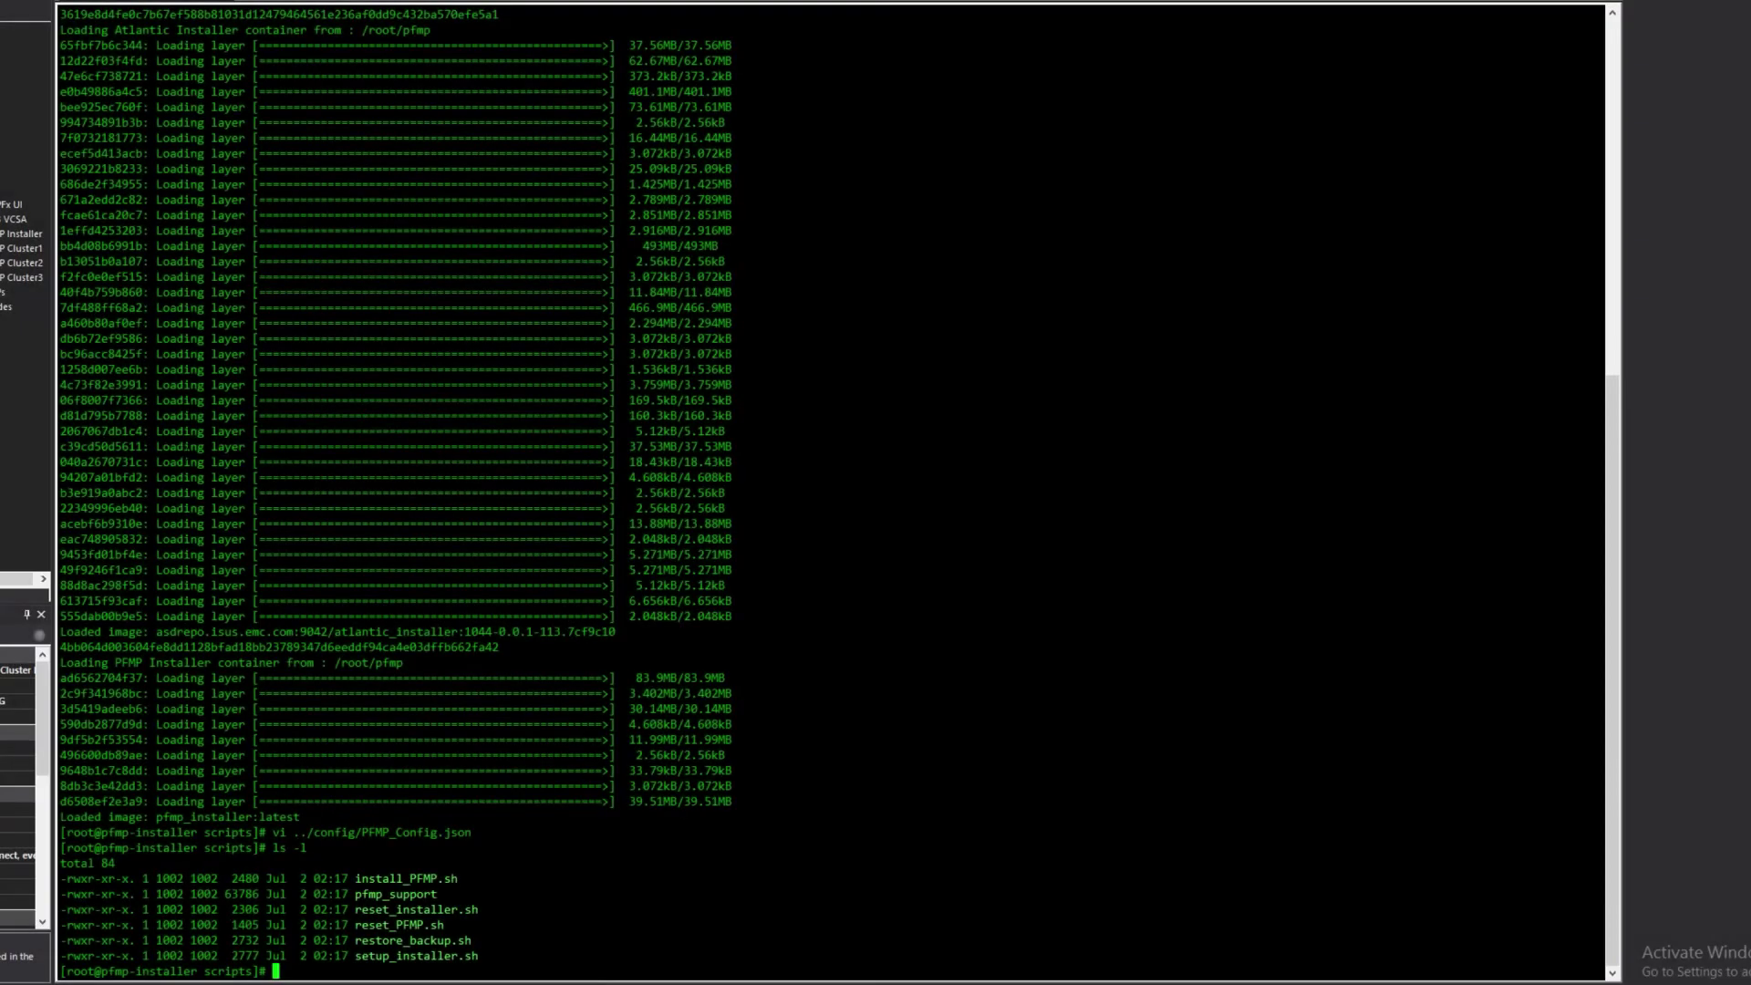
- Run ./install_PFMP.sh with root as ssh user, Y for shared passwords, and the node password
type("./ins")
key("Tab")
key("Return")
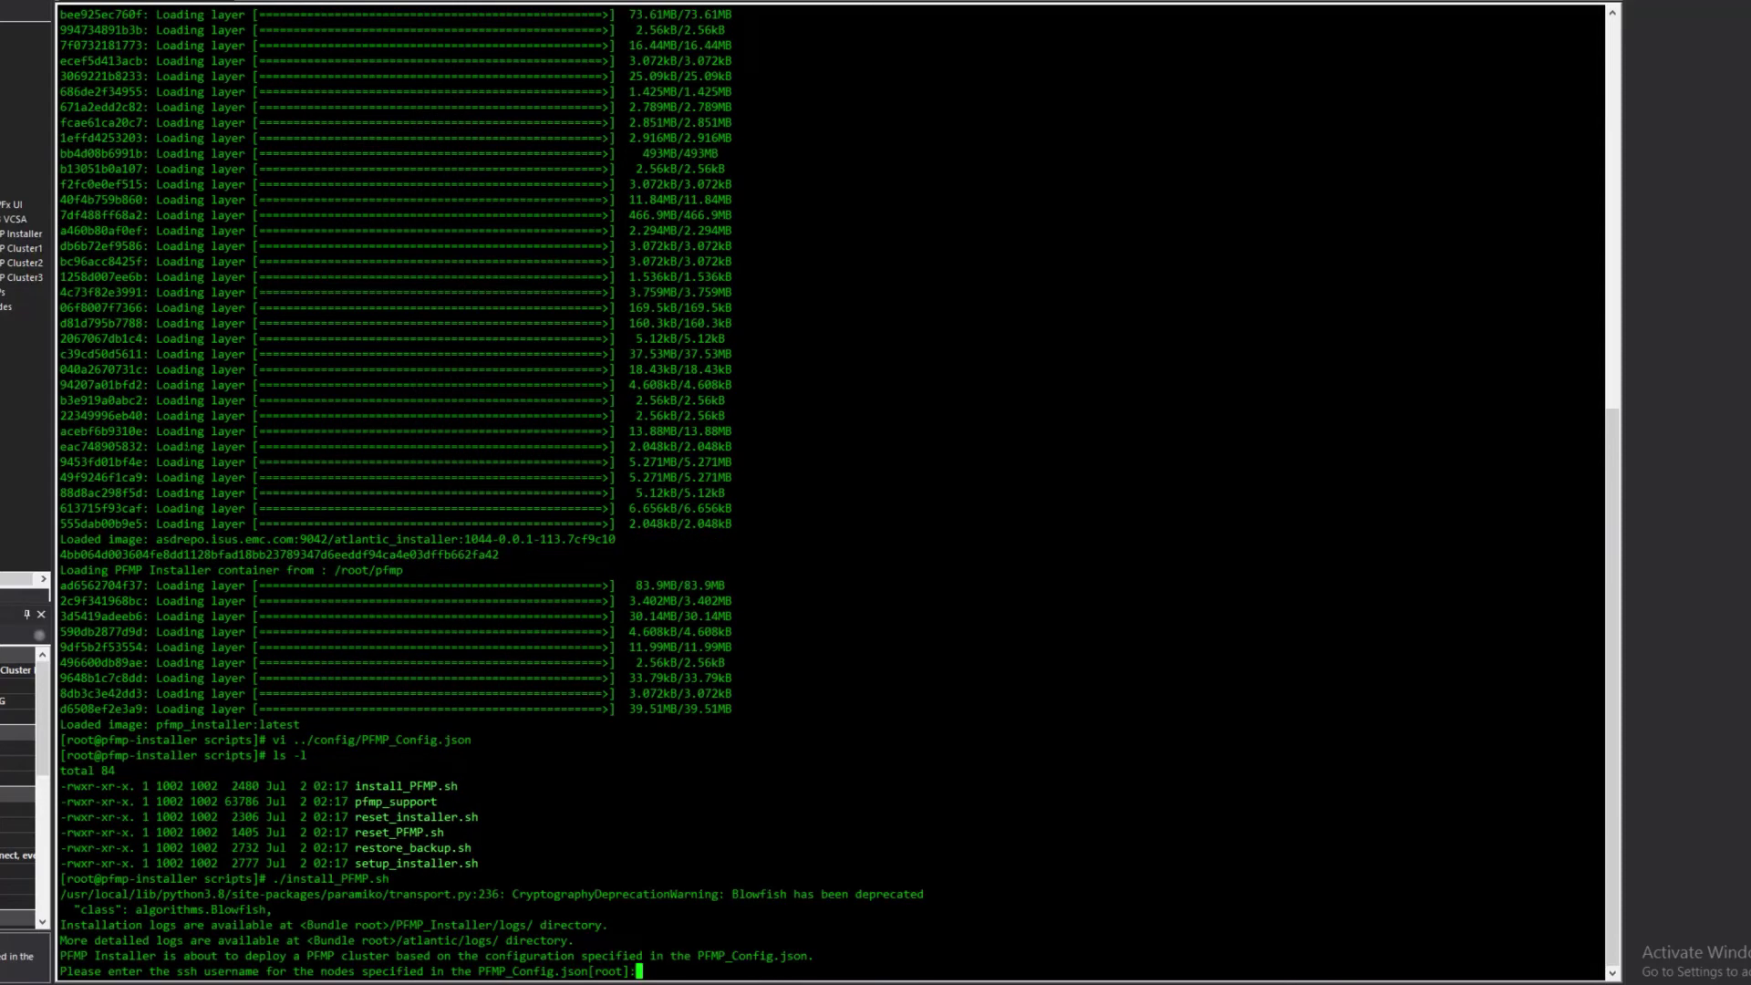
type("root")
key("Return")
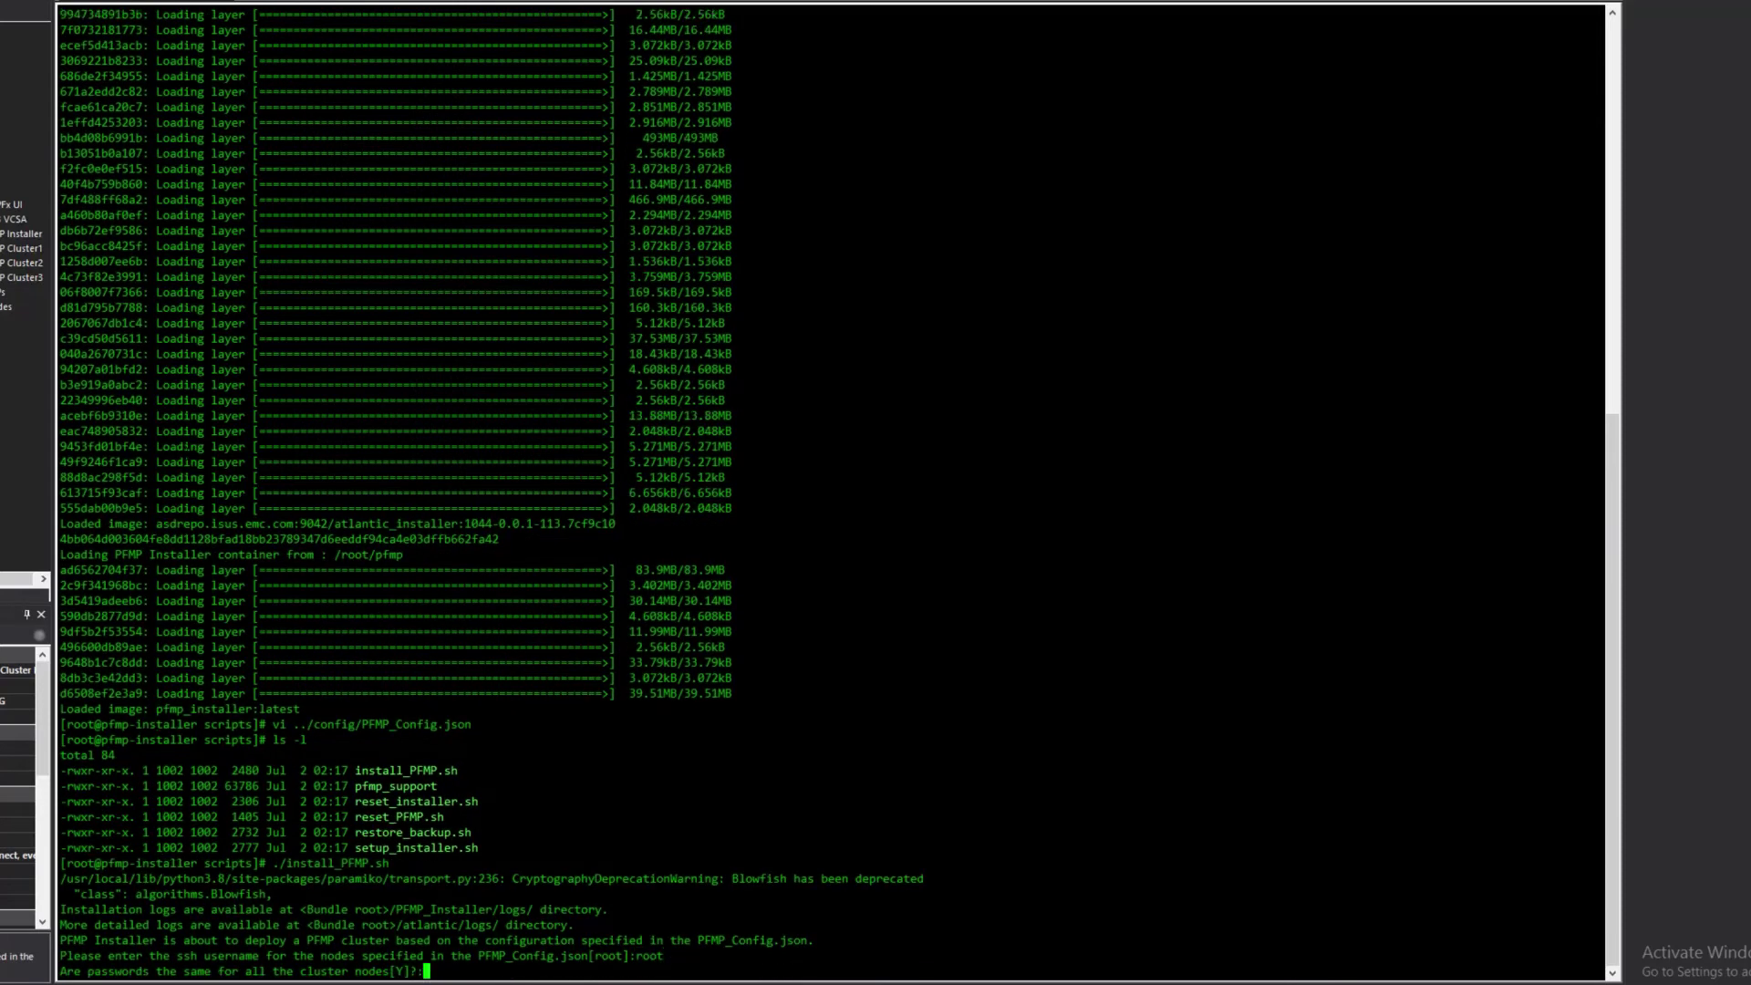
type("Y")
key("Return")
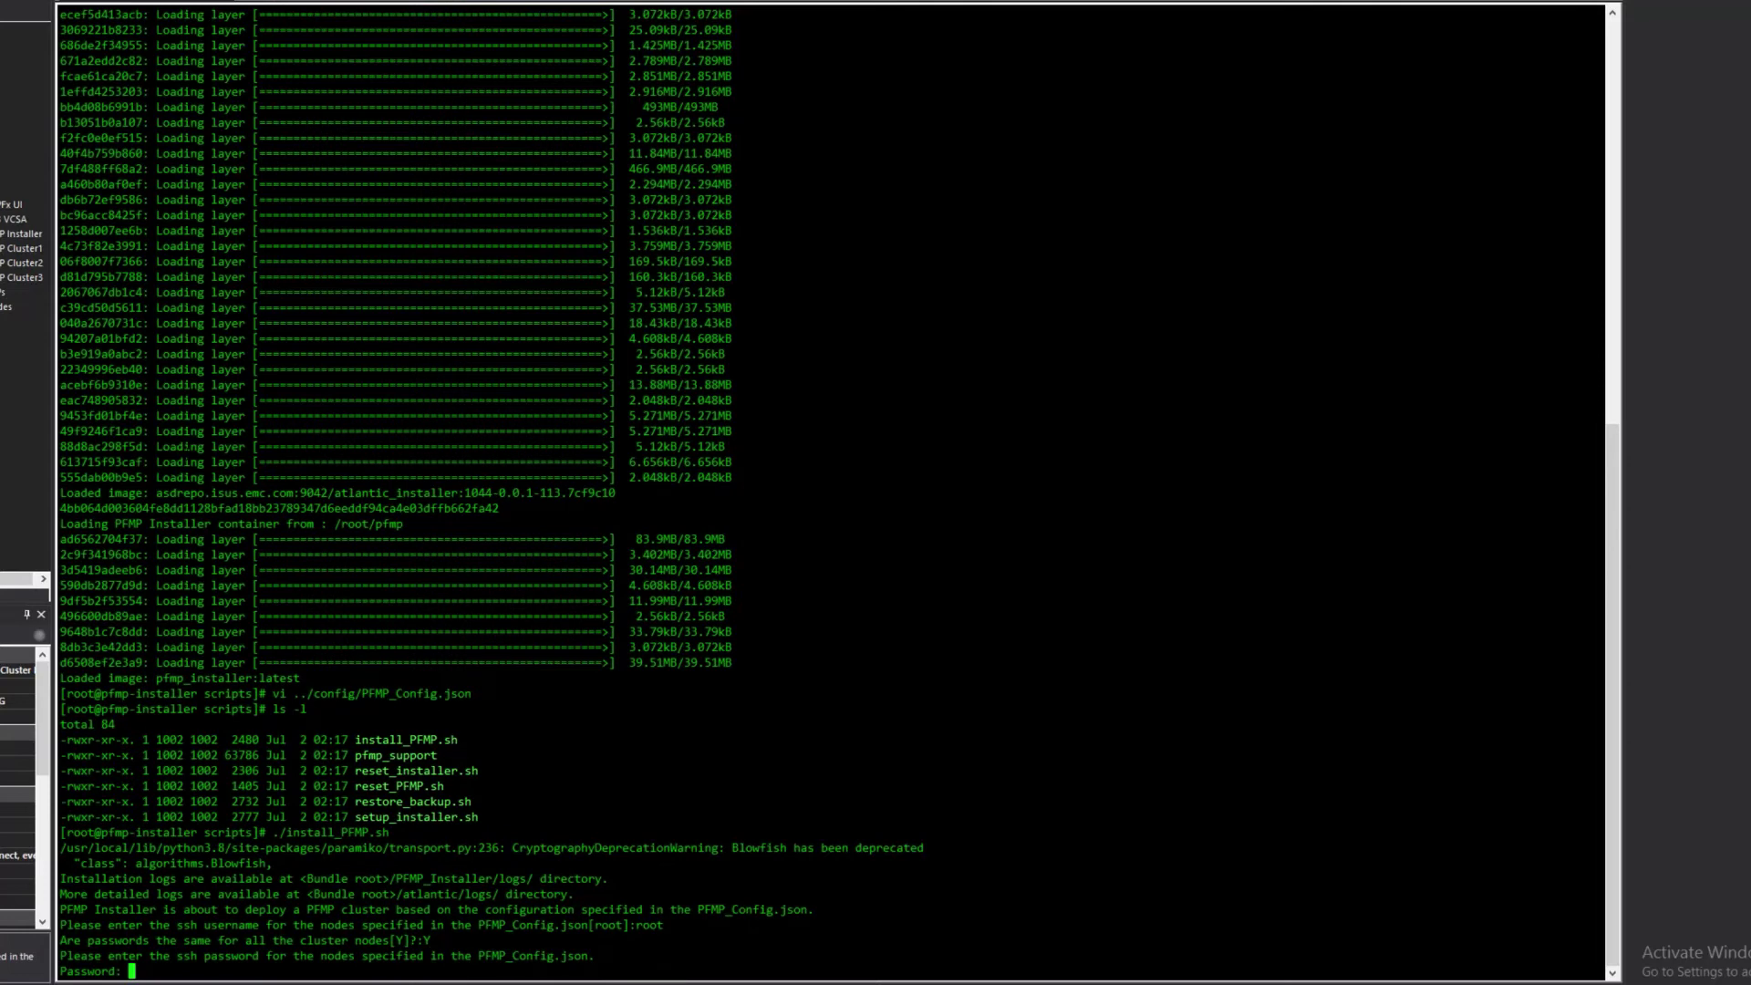
key("Return")
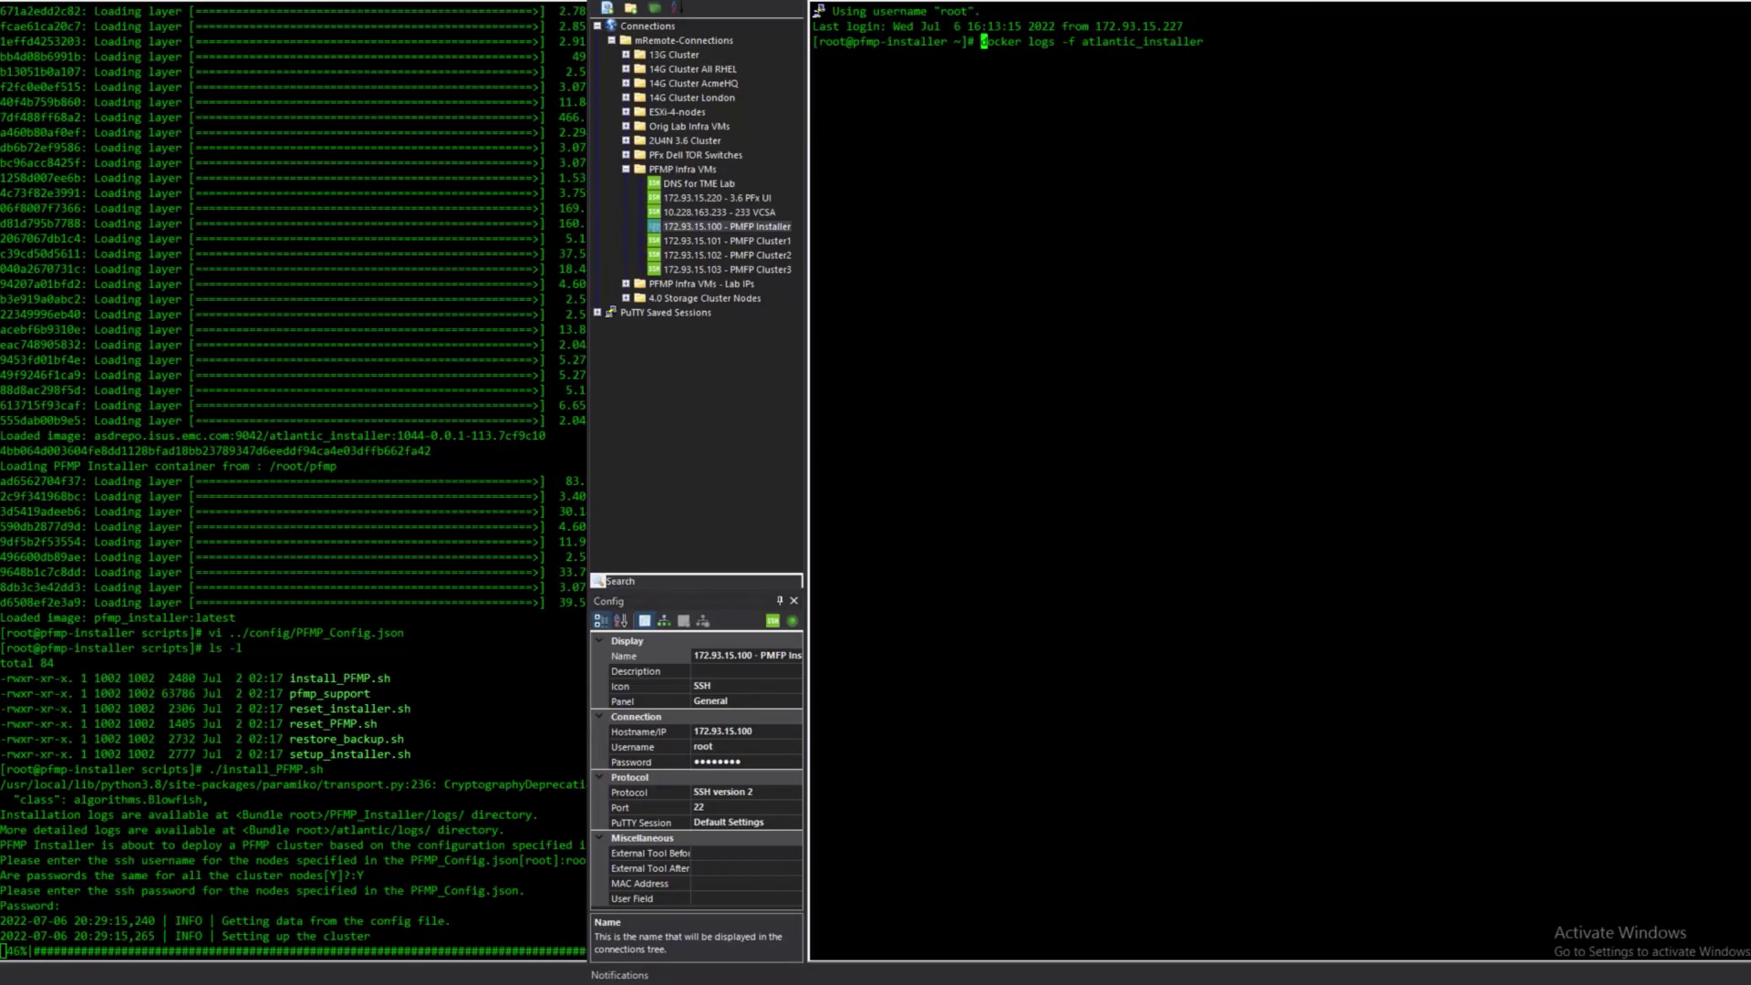
- Follow the atlantic_installer docker logs, stop them, then enter and list the pfmp folder
key("Right")
key("Right")
key("Right")
key("Right")
key("Right")
key("Right")
key("Right")
key("Right")
key("Right")
key("Right")
key("Right")
key("Right")
key("Right")
key("Right")
key("Right")
key("Right")
key("Right")
key("Right")
key("Right")
key("Right")
key("Right")
key("Right")
key("Right")
key("Return")
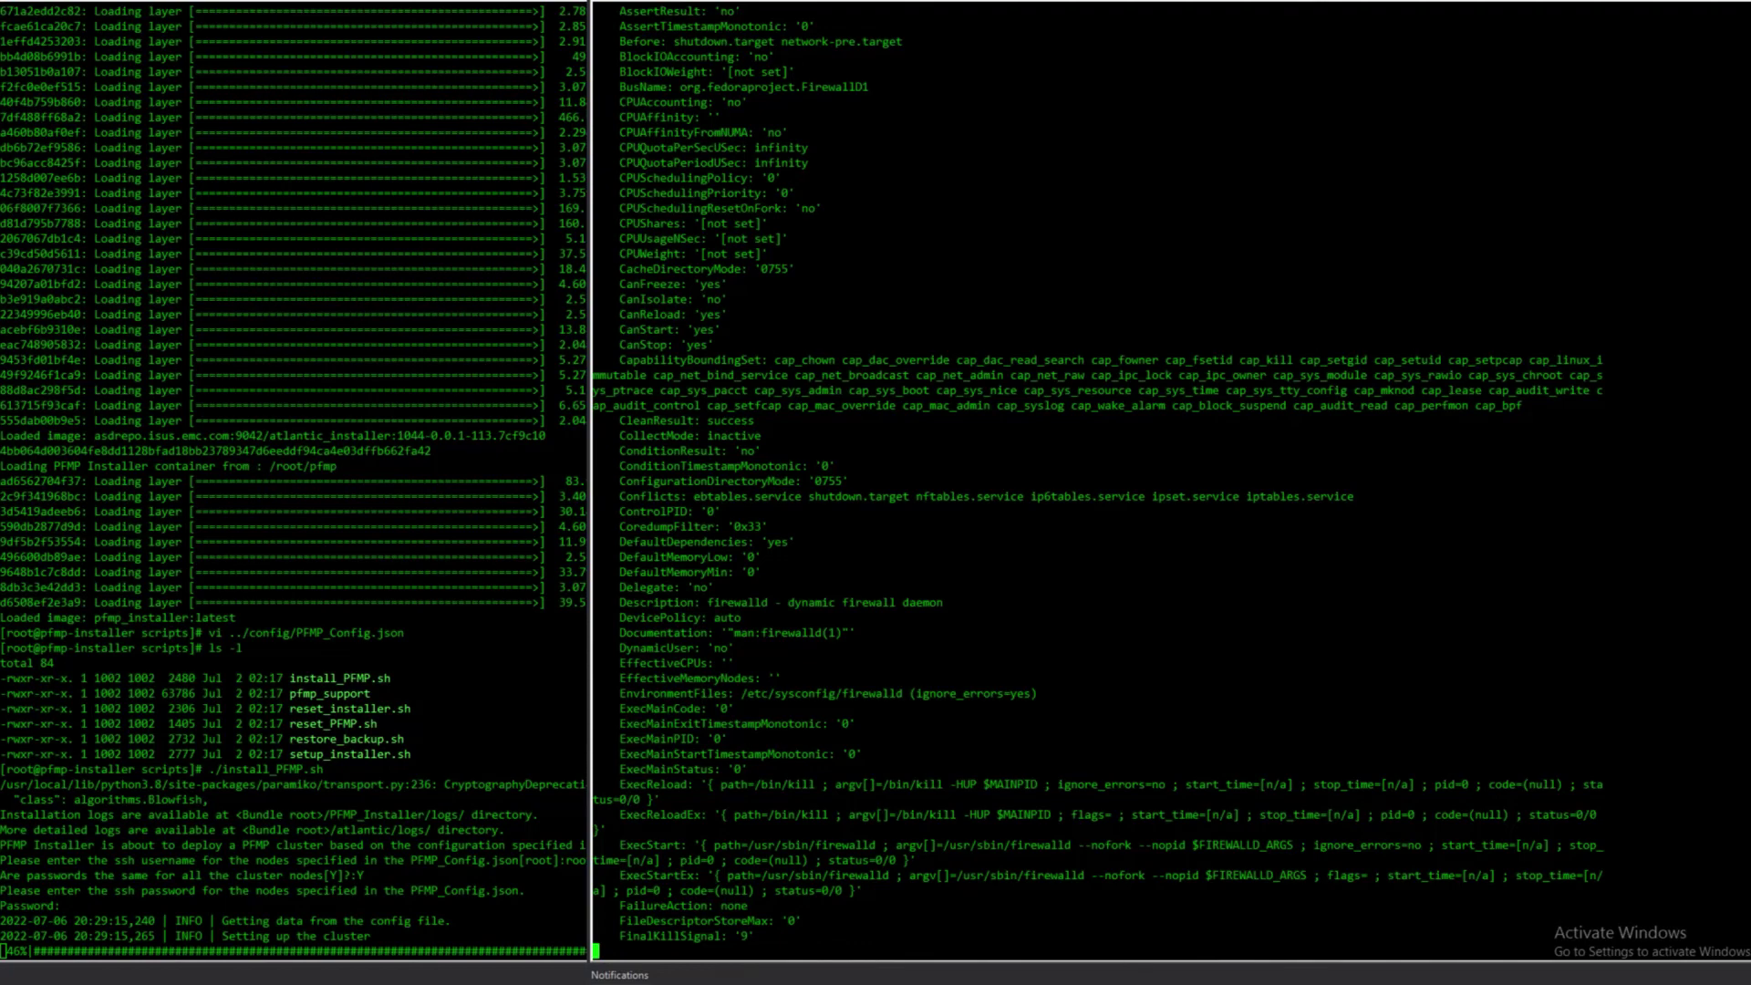
key("ctrl+c")
type("cd pfmp/")
key("Return")
type("ls -l")
key("Return")
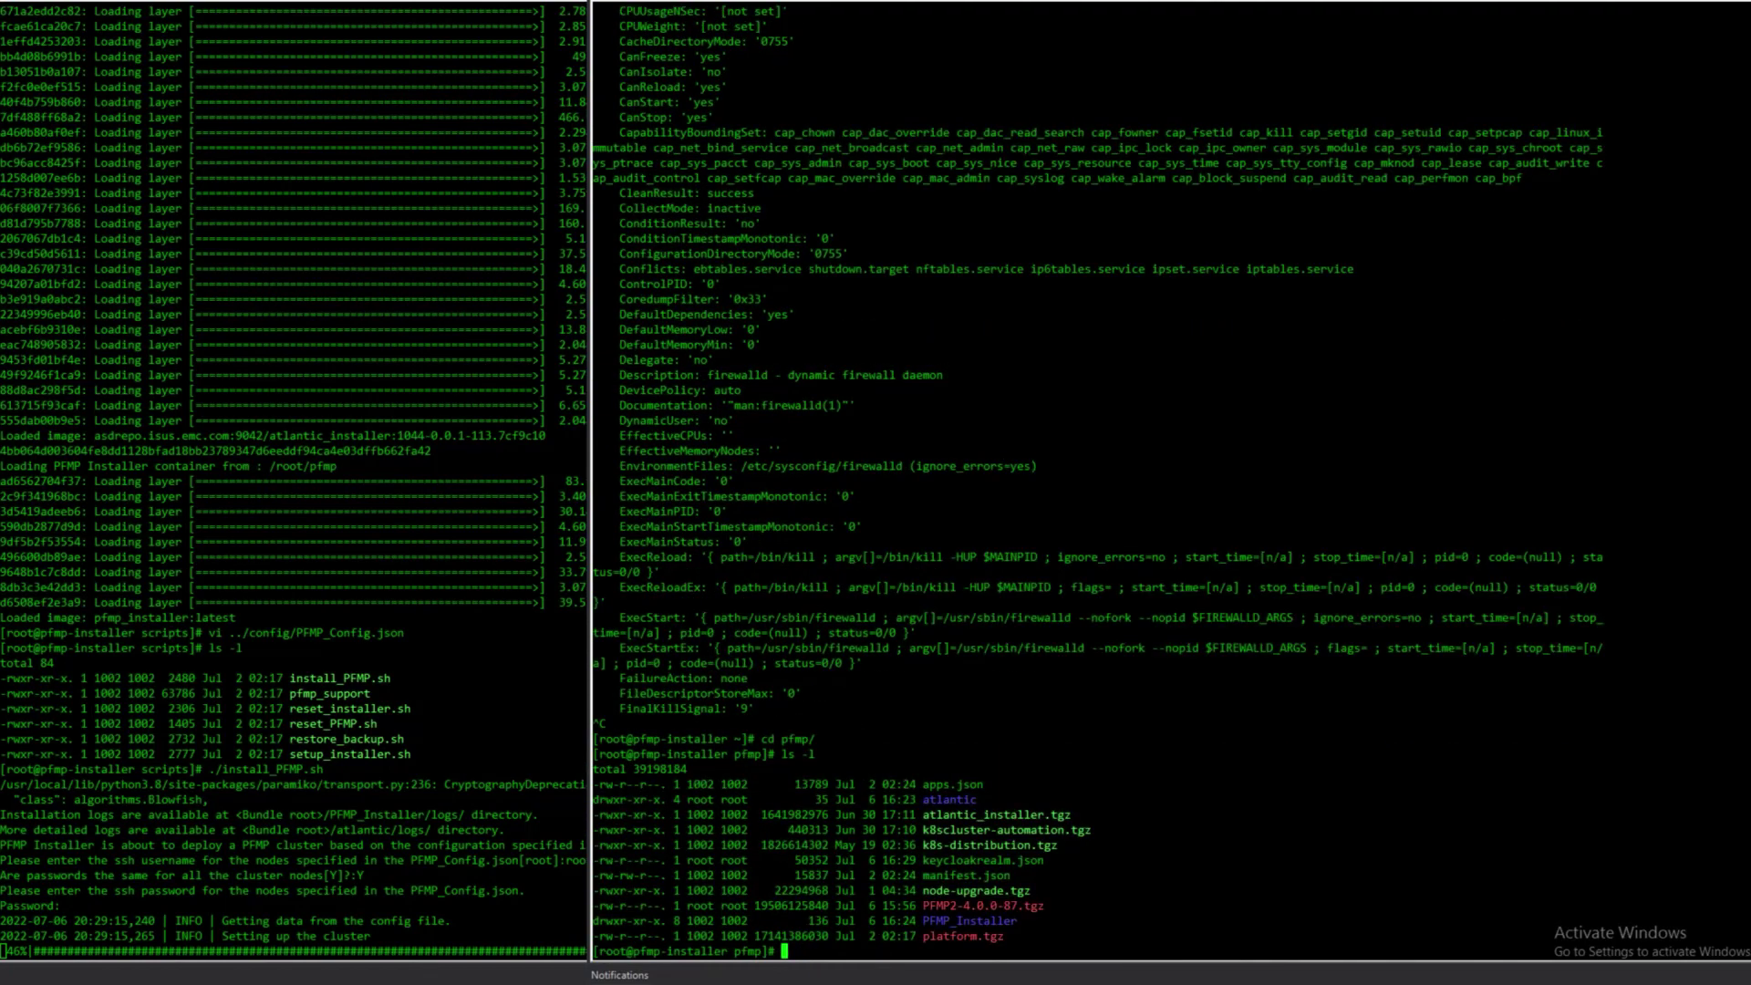
- Move into atlantic/logs and follow bedrock.log with tail -f
type("cd atlantic")
key("Return")
type("ls -l")
key("Return")
type("cd logs/")
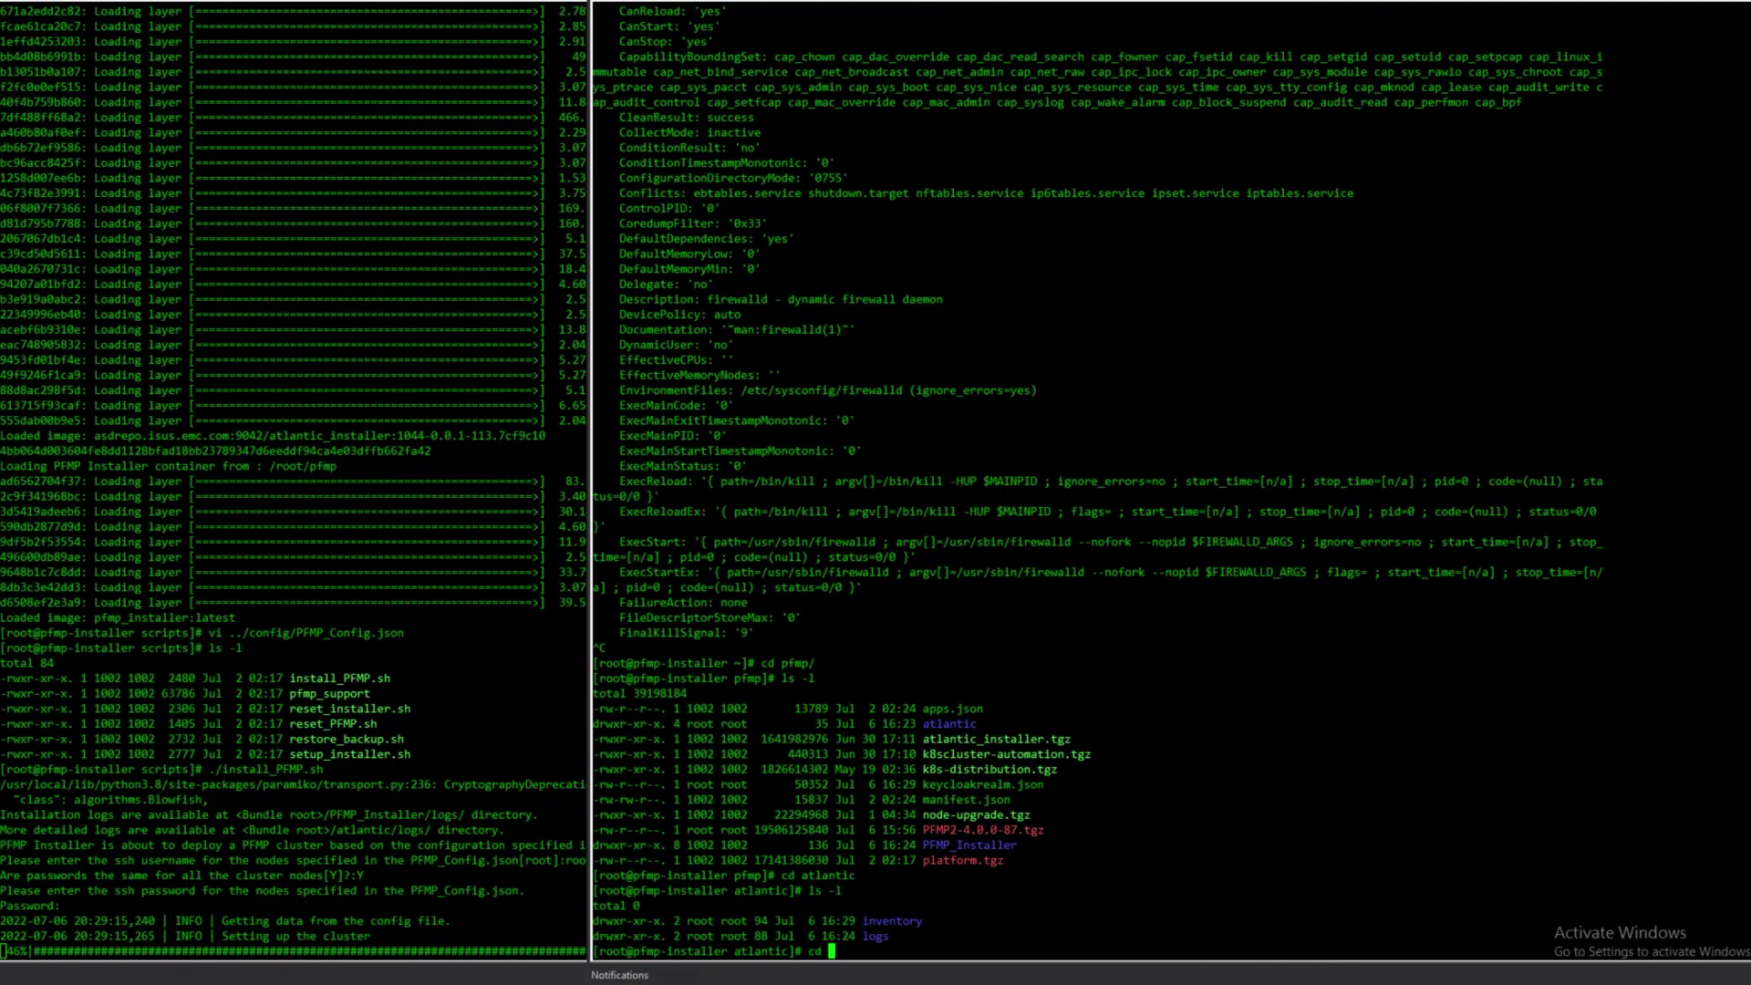
key("Return")
type("ls -l")
key("Return")
type("tail -f bedrock.log")
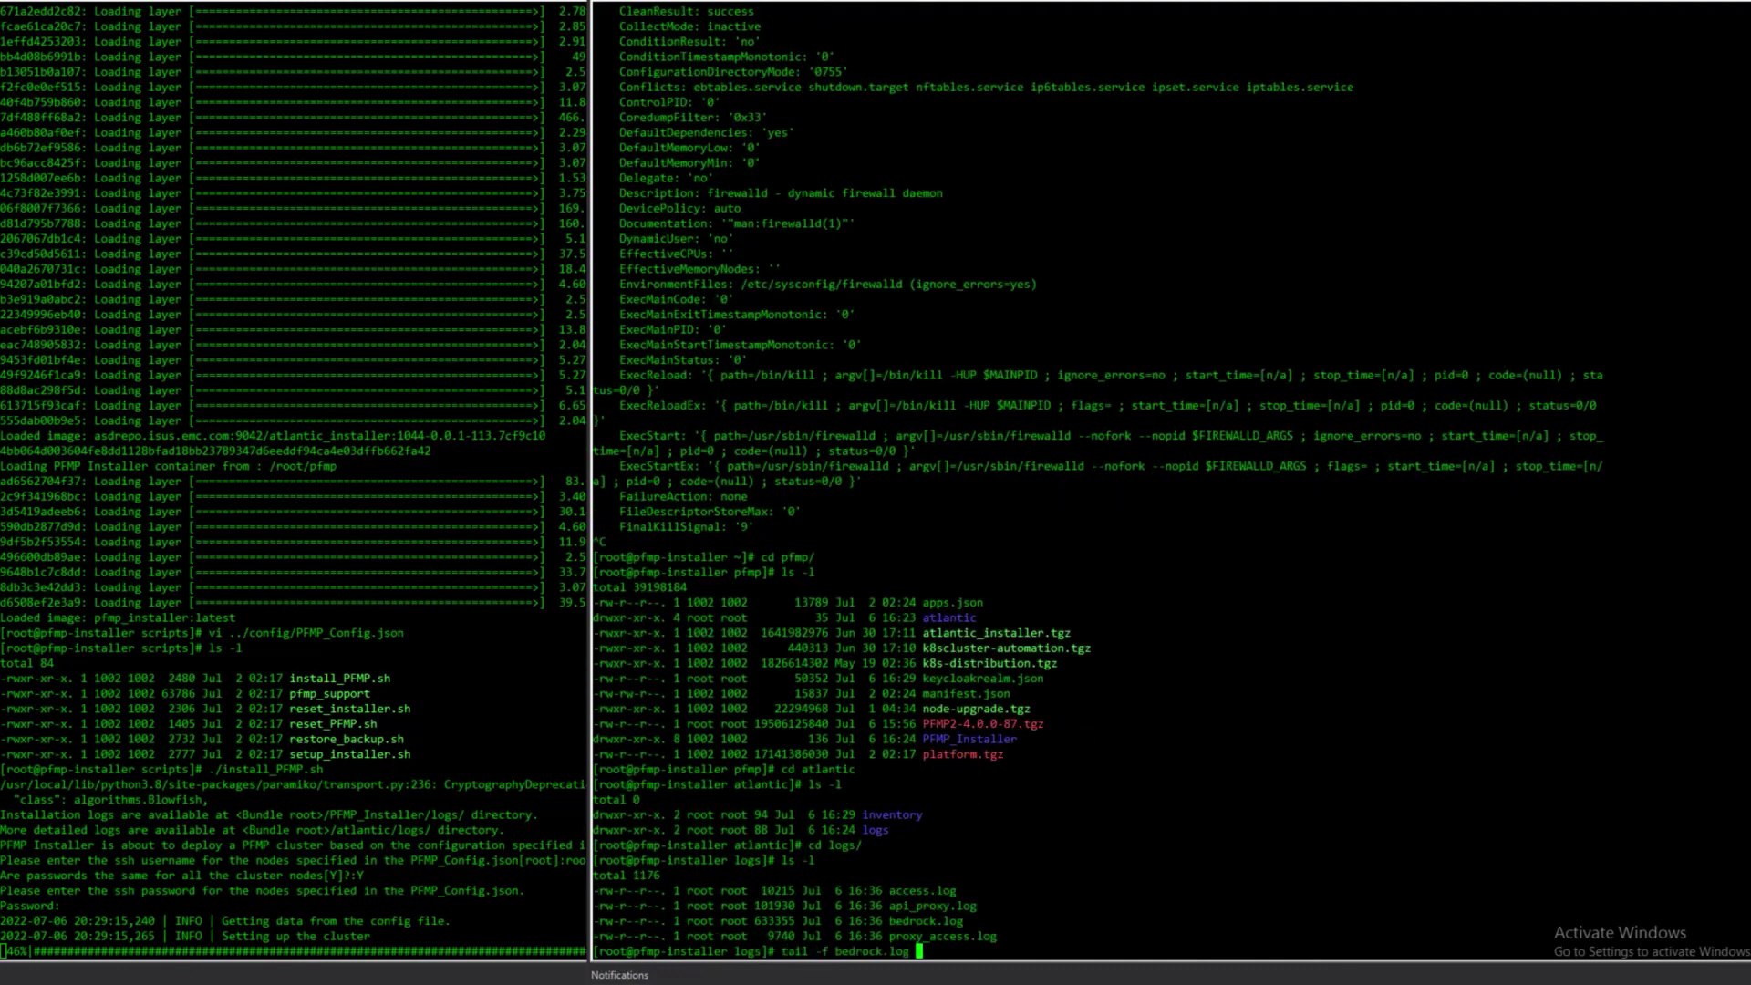
key("Return")
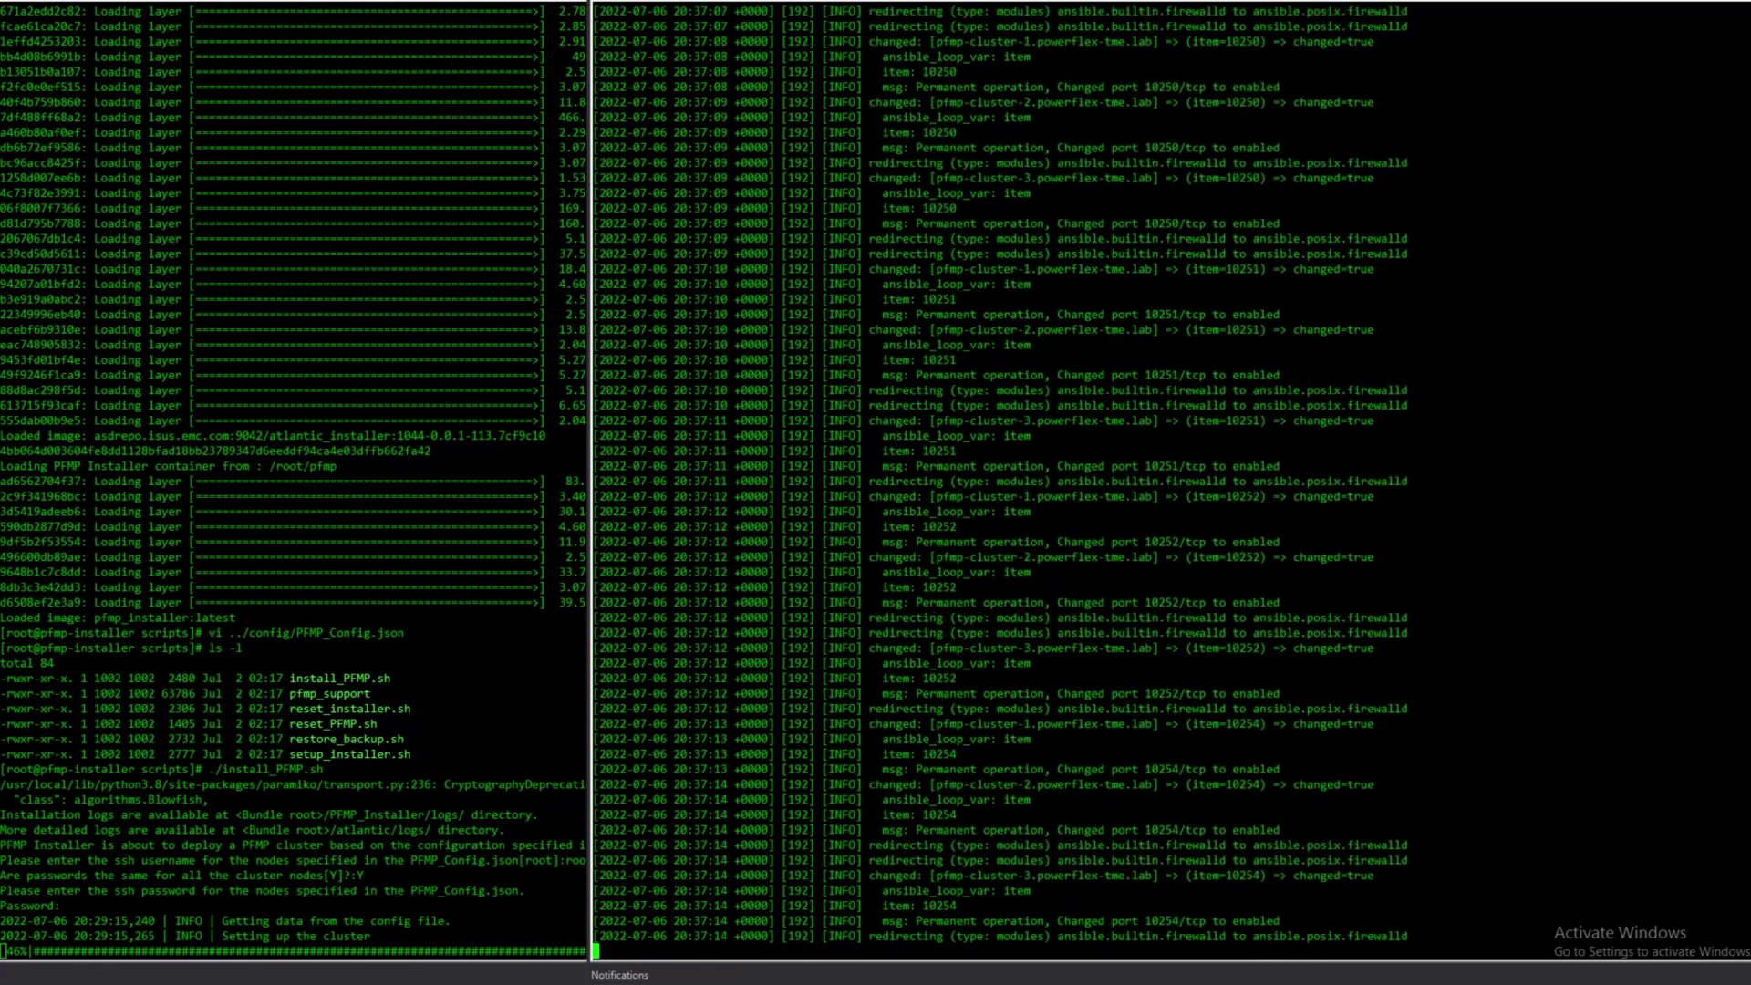
key("alt+Tab")
- Narrow the installer terminal to expose the bedrock log, then switch between the log and installer windows
left_click_drag(1535, 492, 1320, 492)
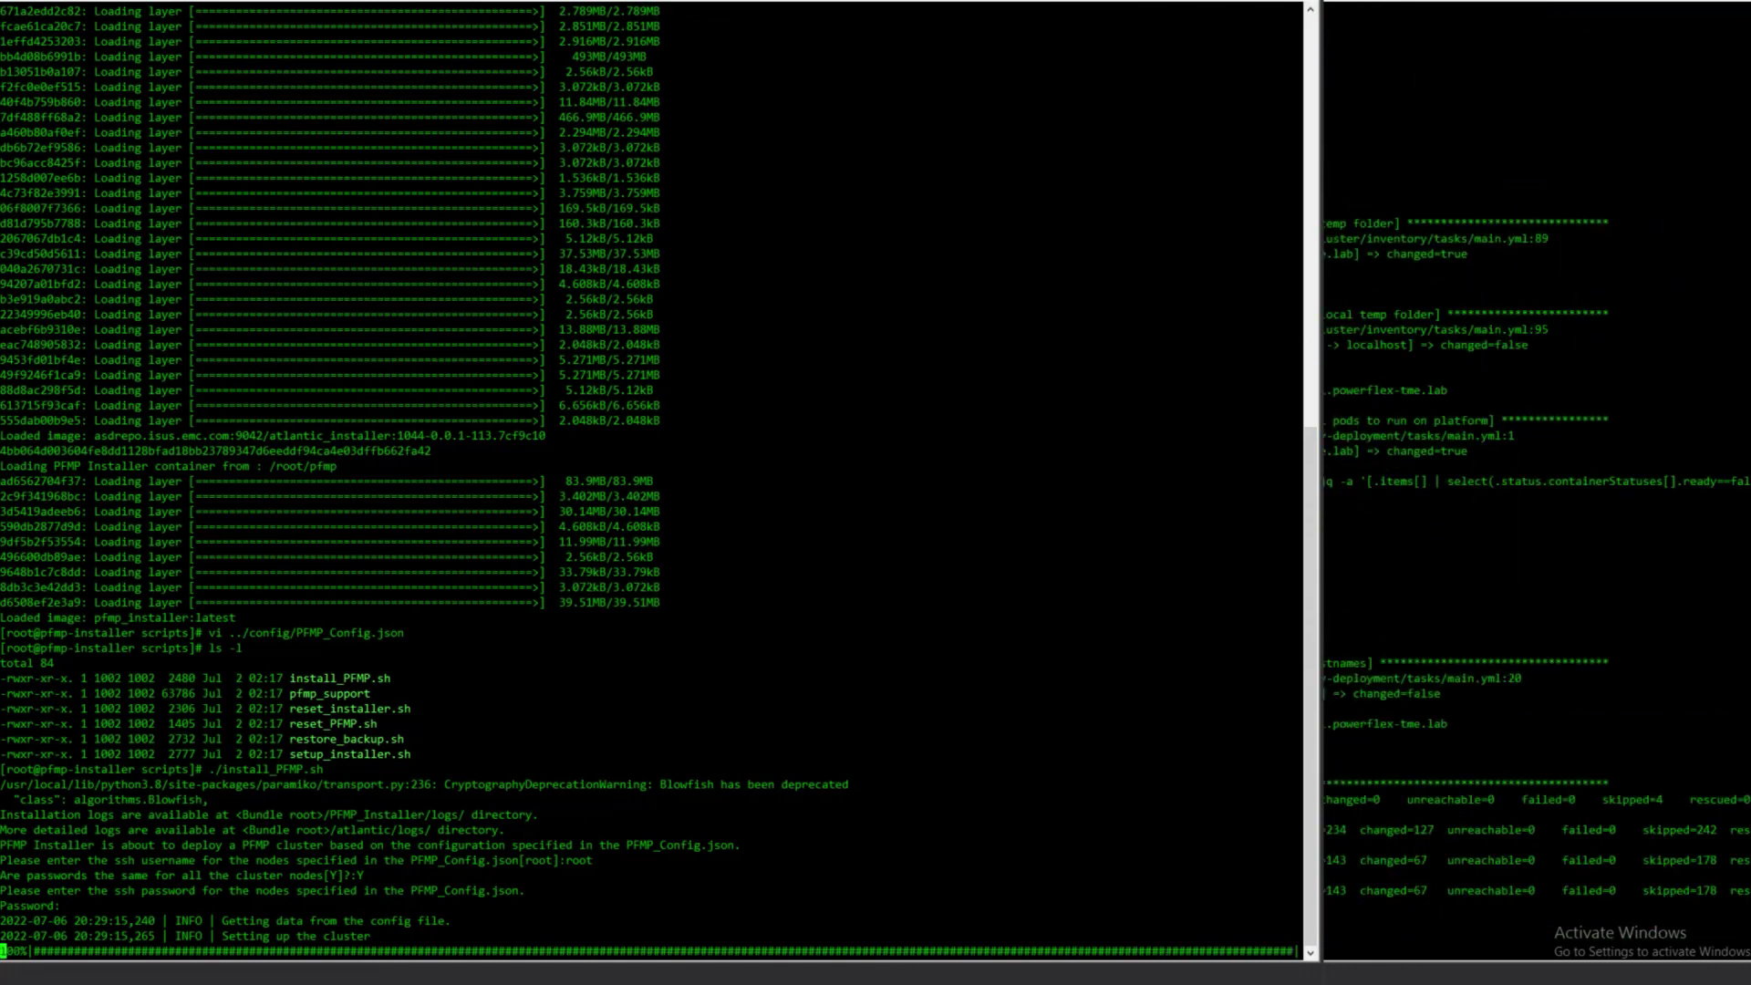
key("alt+Tab")
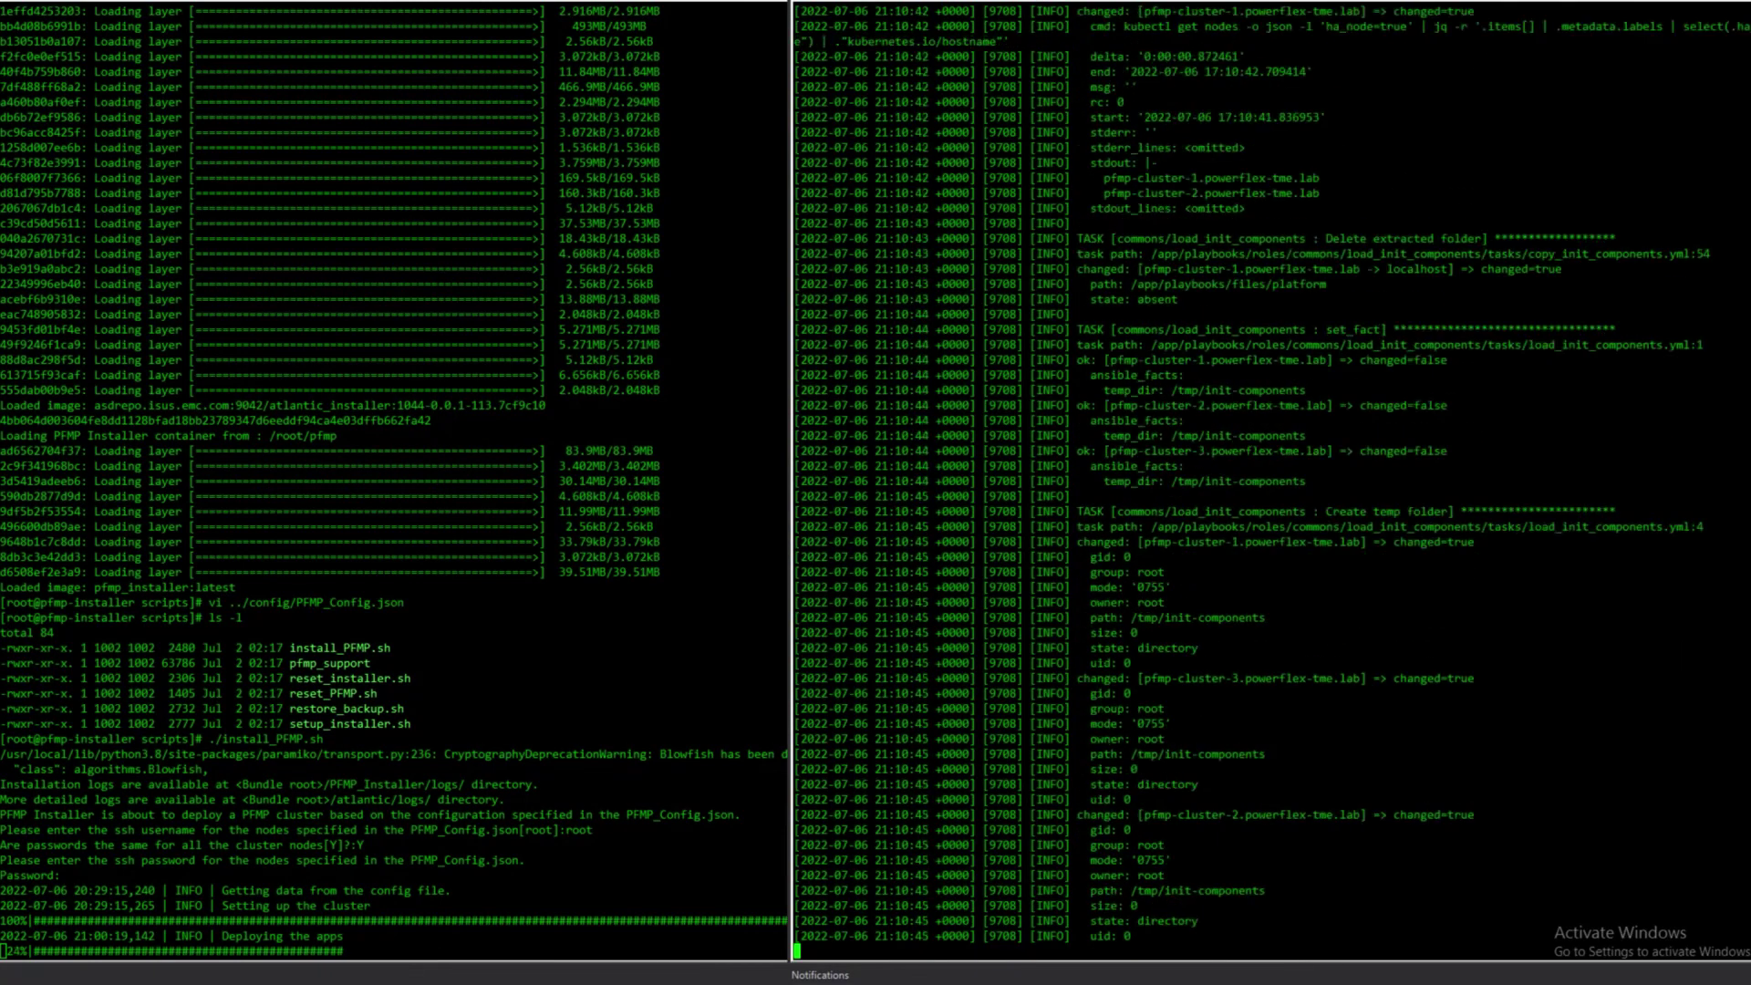
key("alt+Tab")
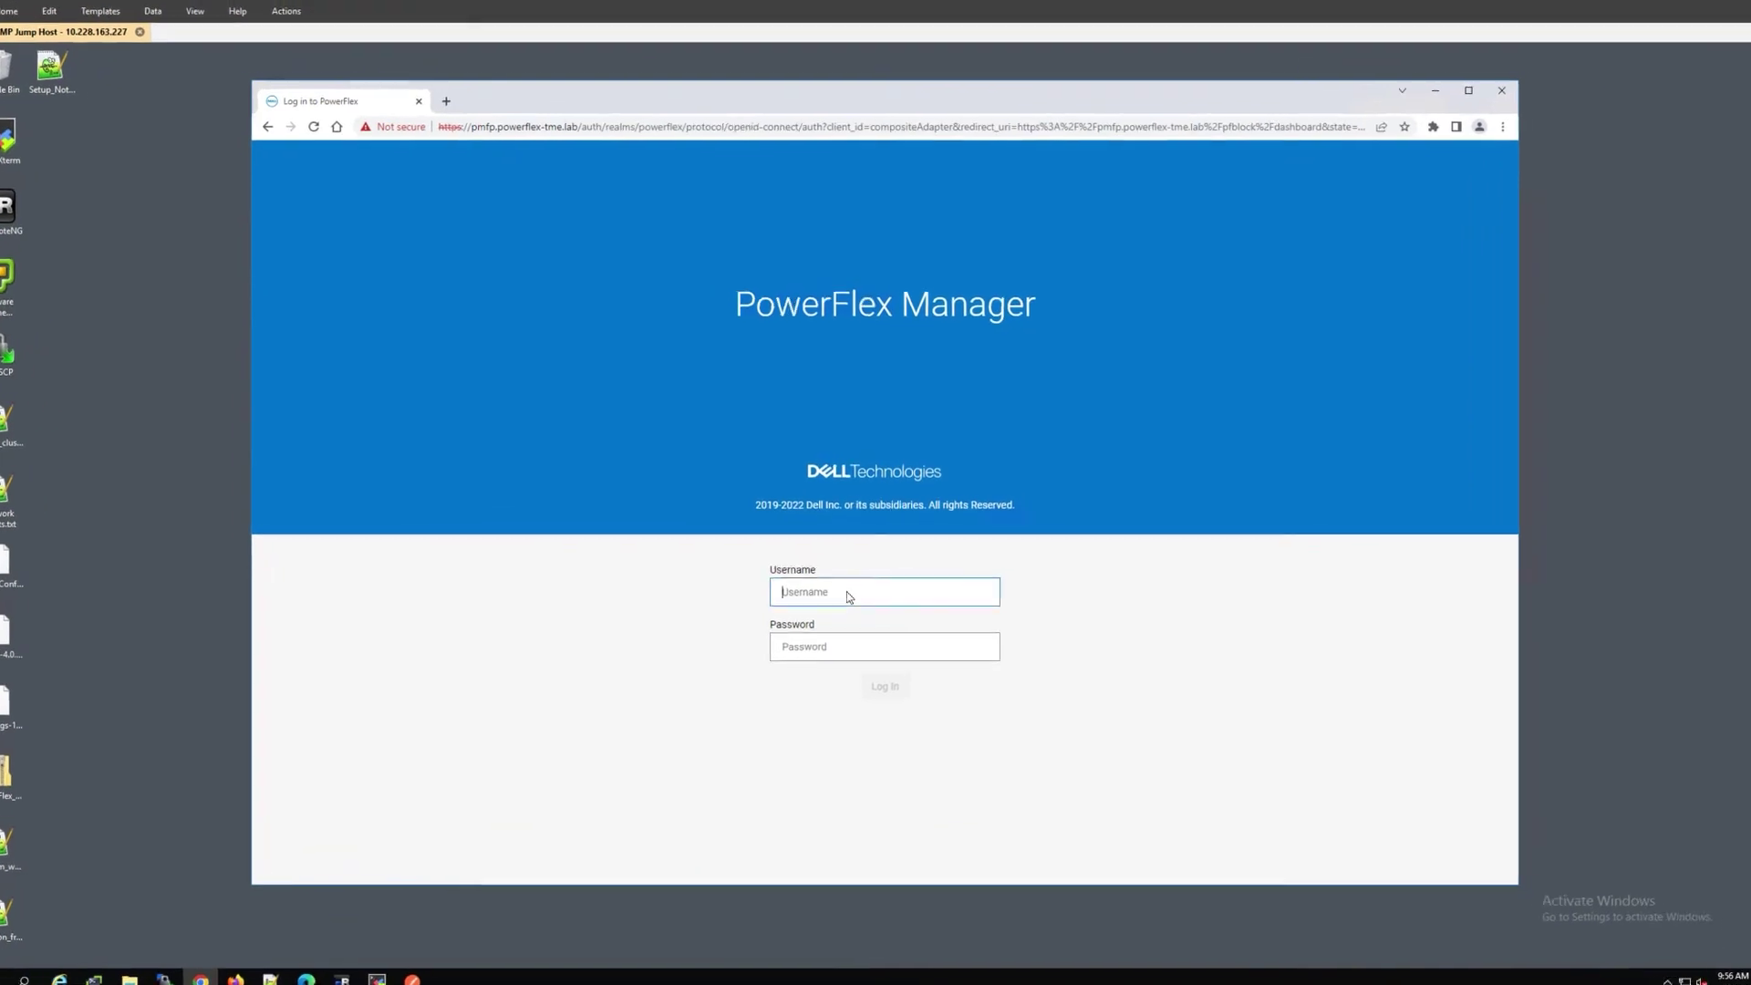
- Enter 'admin' as the username and the administrator password on the PowerFlex Manager login page
type("admin")
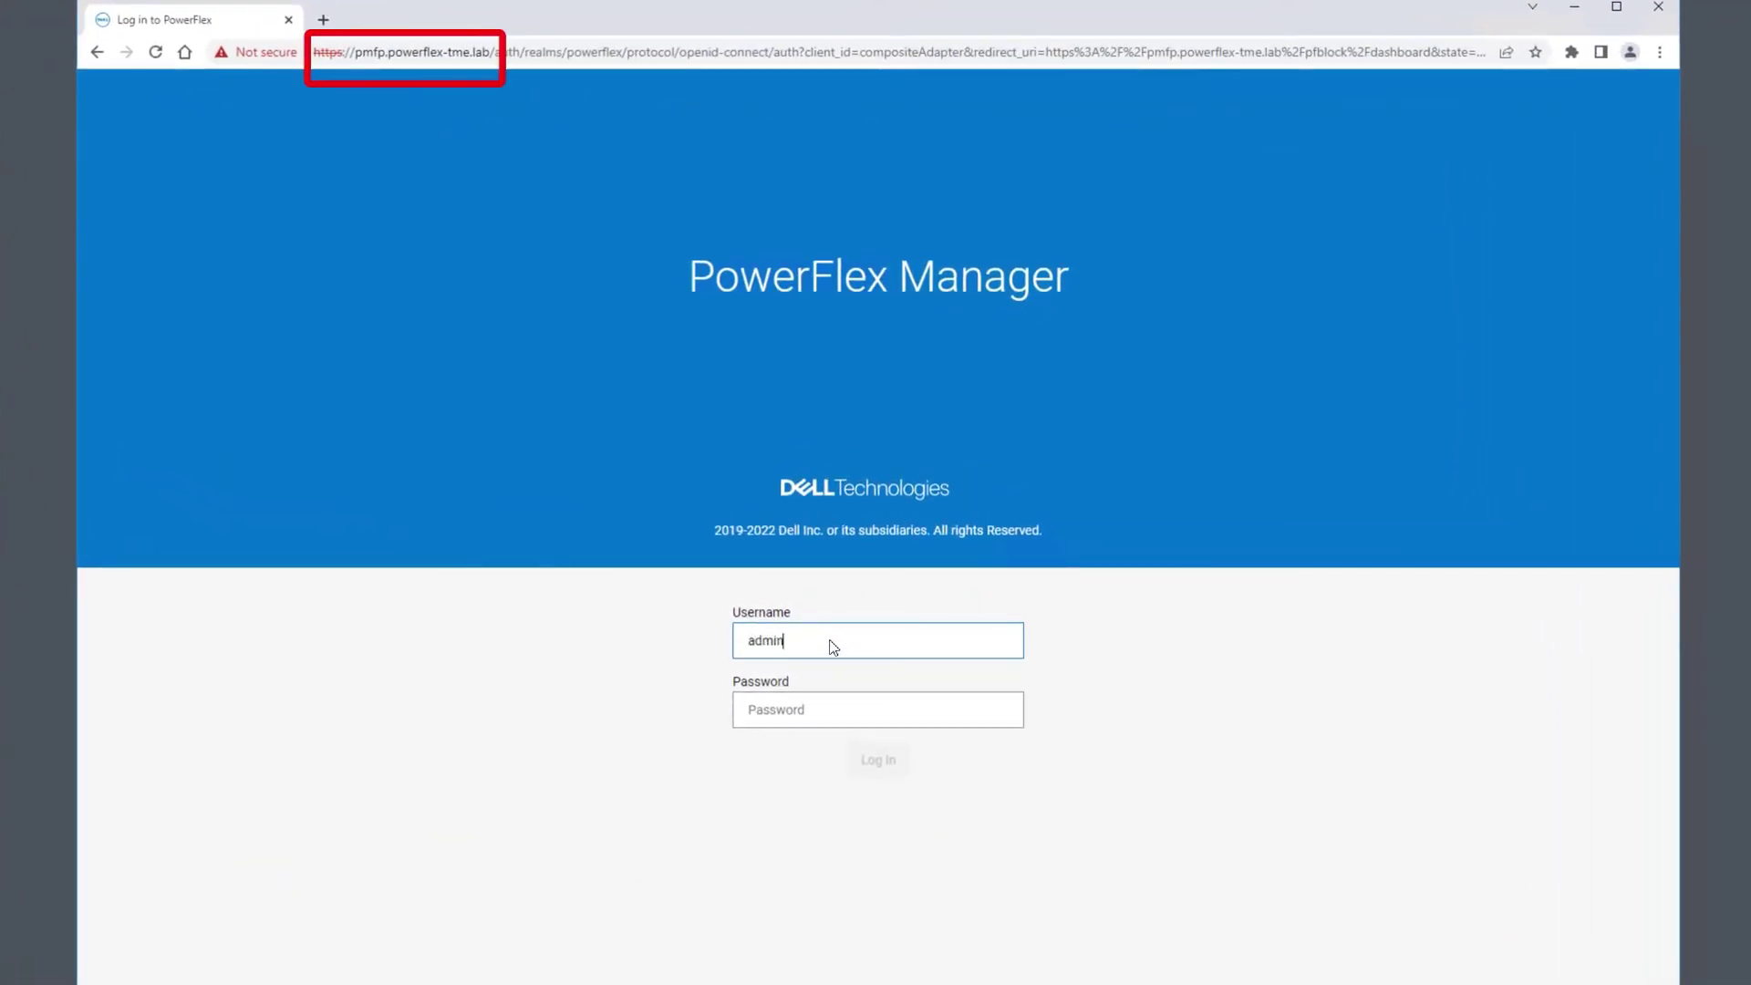
key("Tab")
type("••")
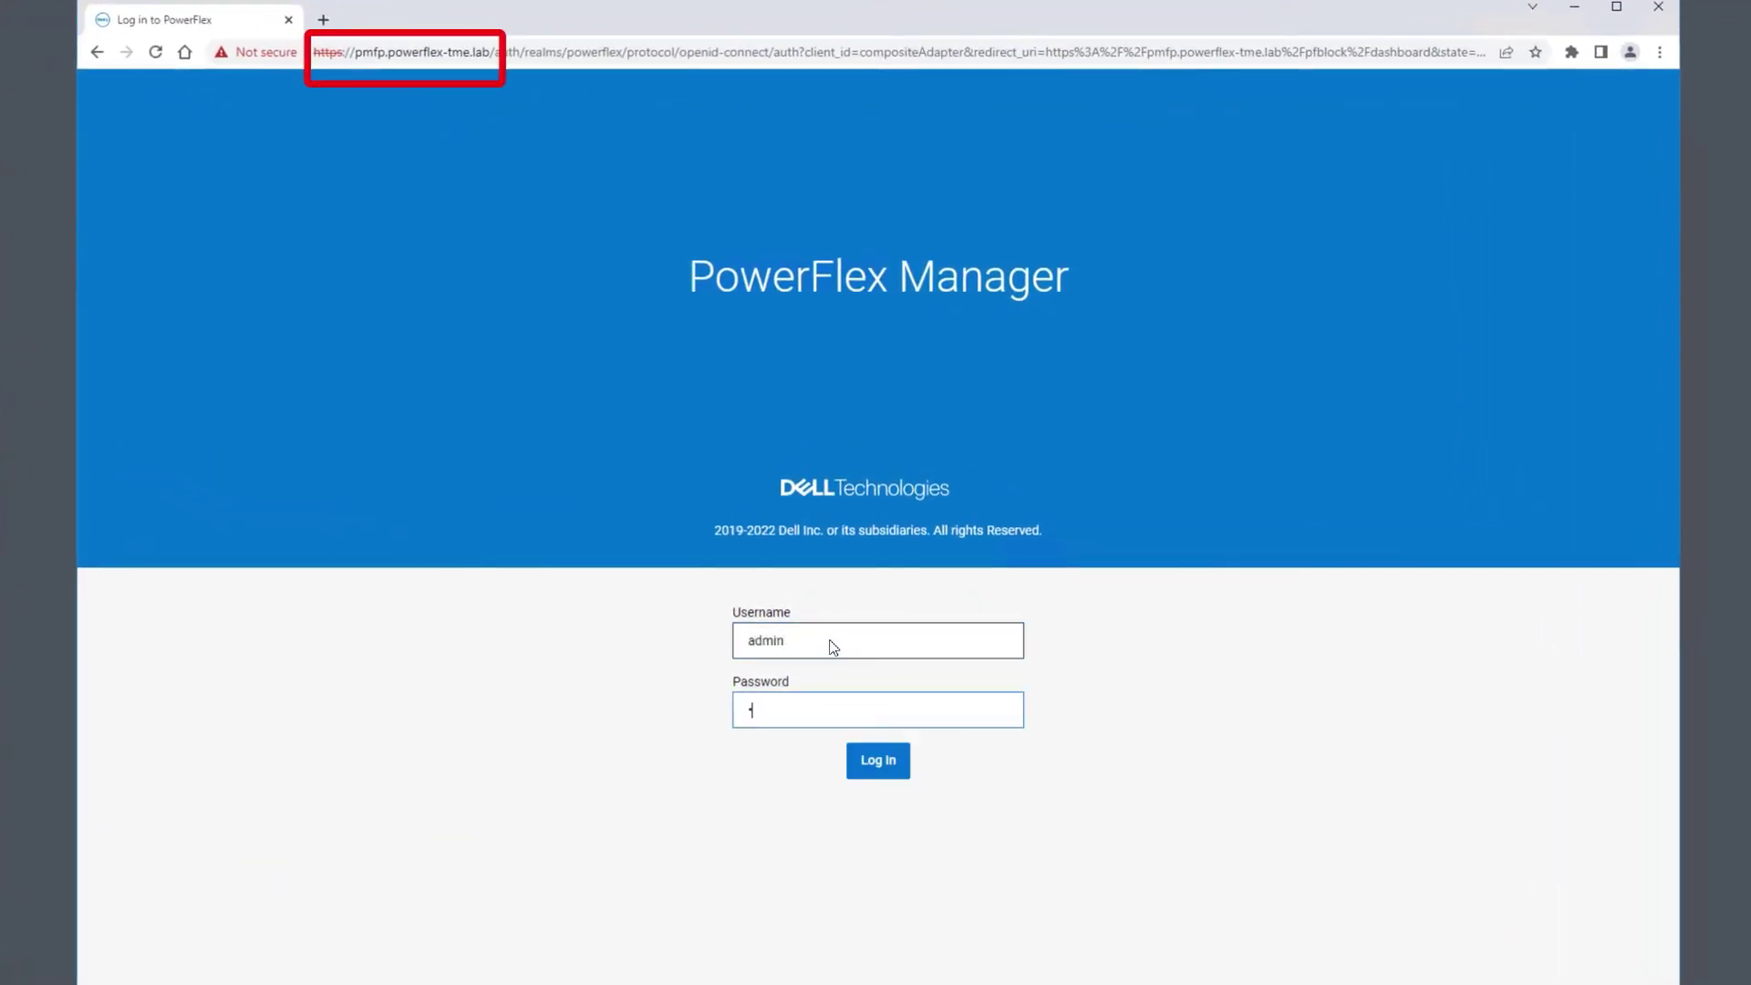
type("••••••")
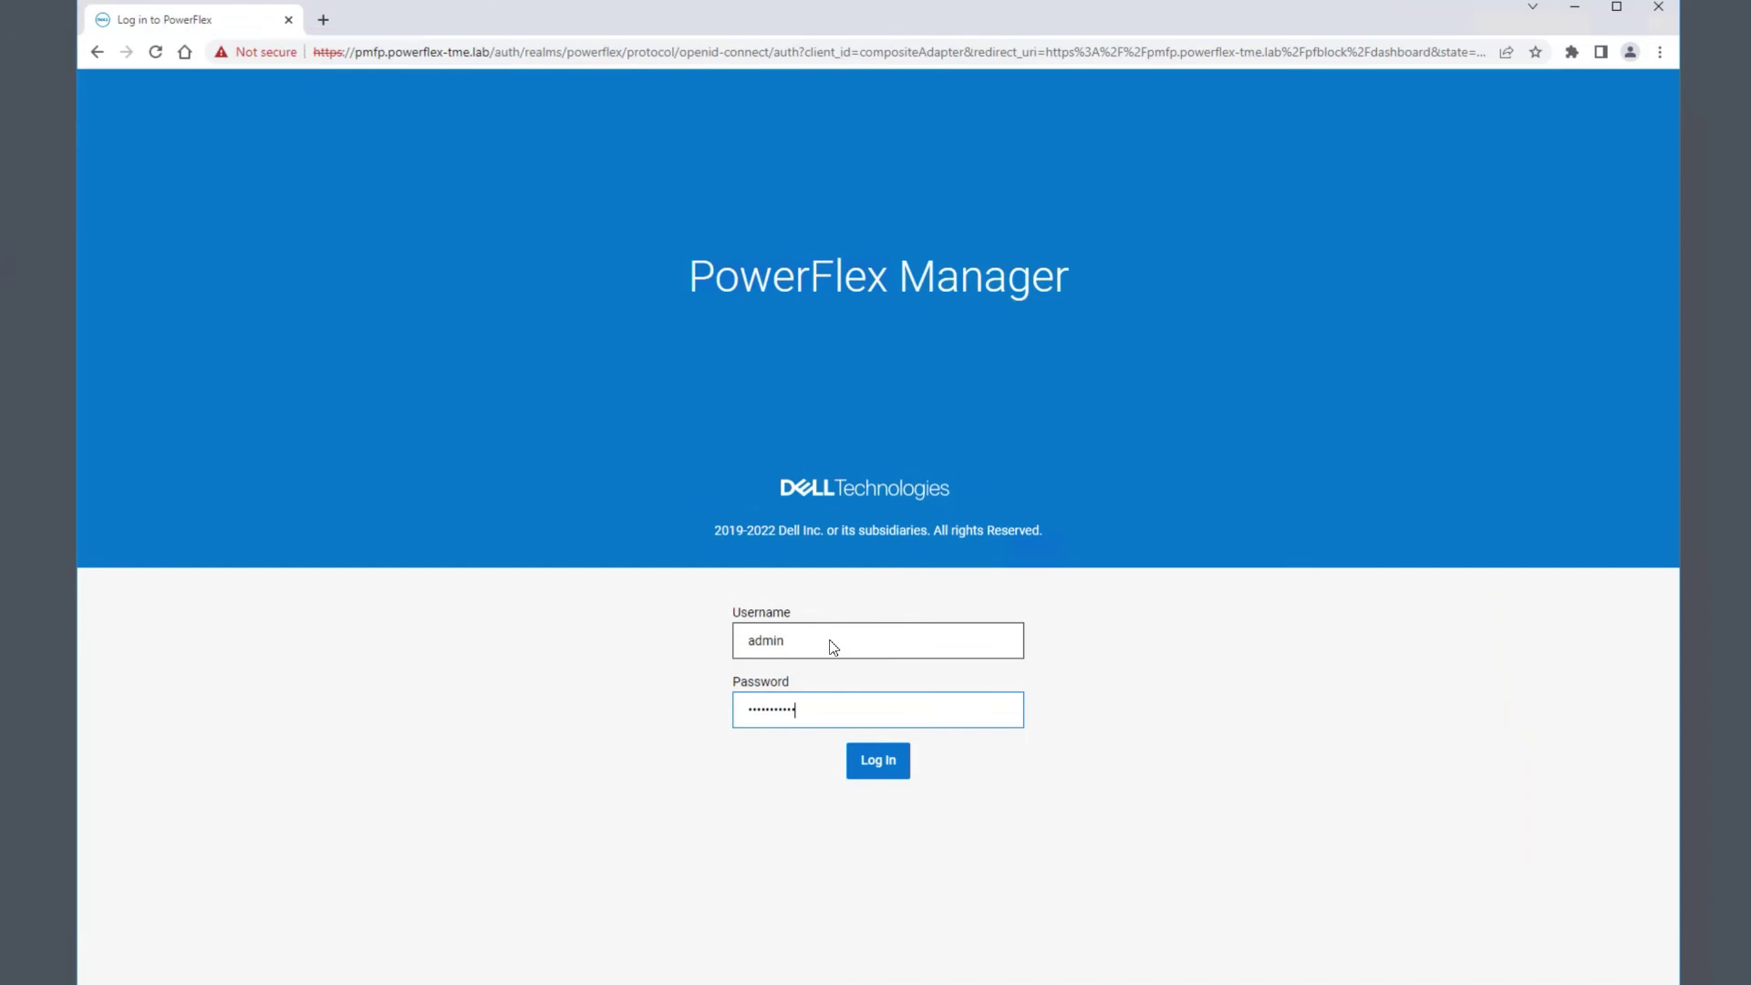